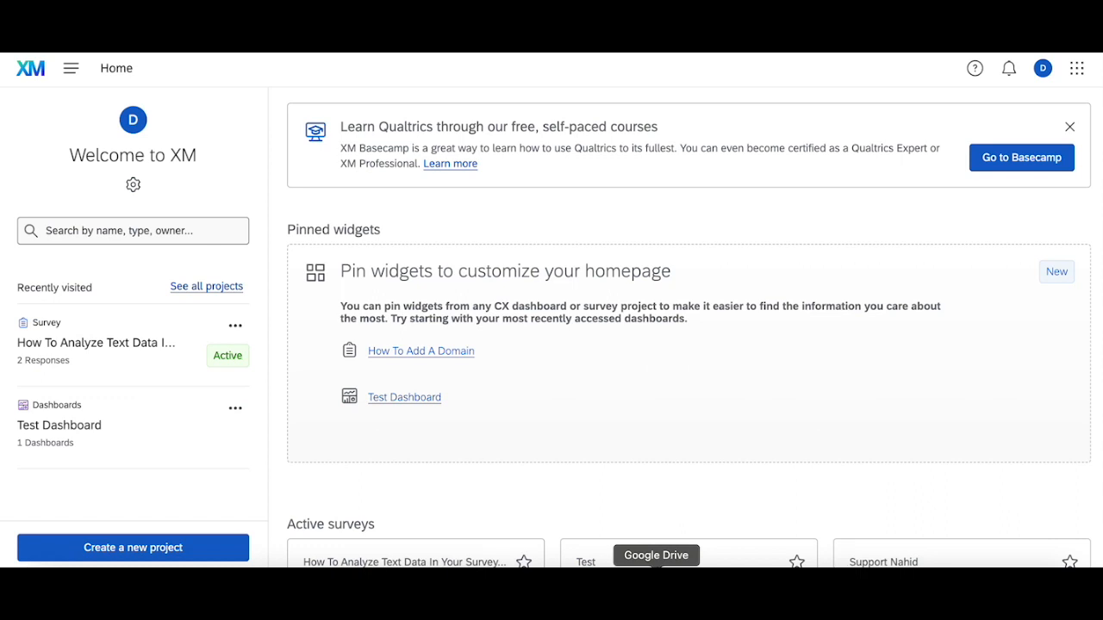
Open the How To Analyze Text Data survey and review the recode values of Q3, the favorite color rating
left_click(132, 343)
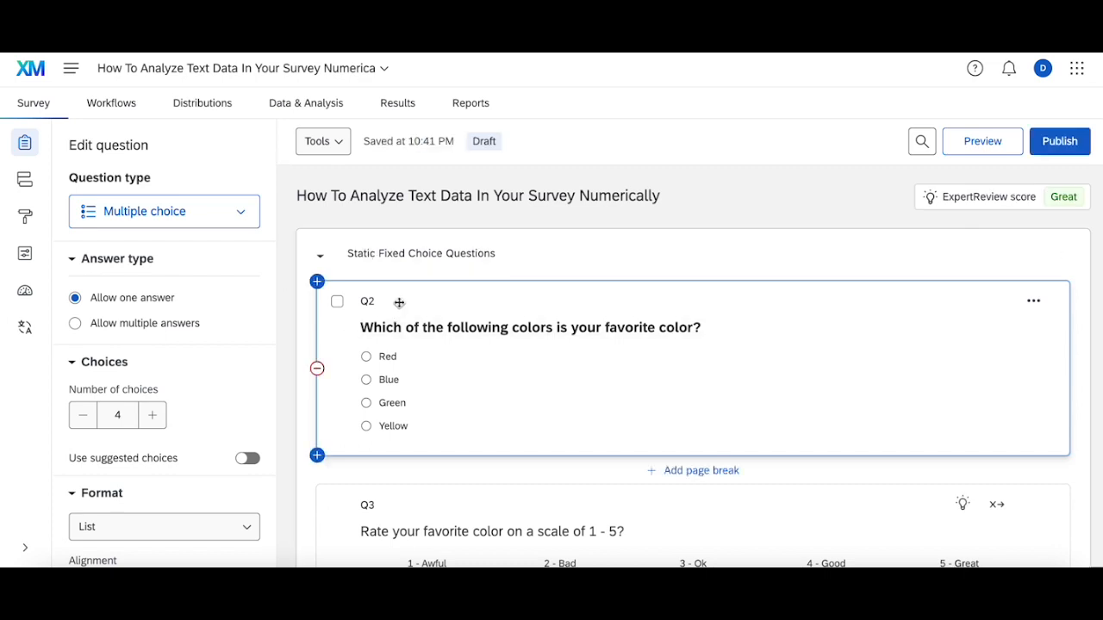
scroll(431, 457, "down", 3)
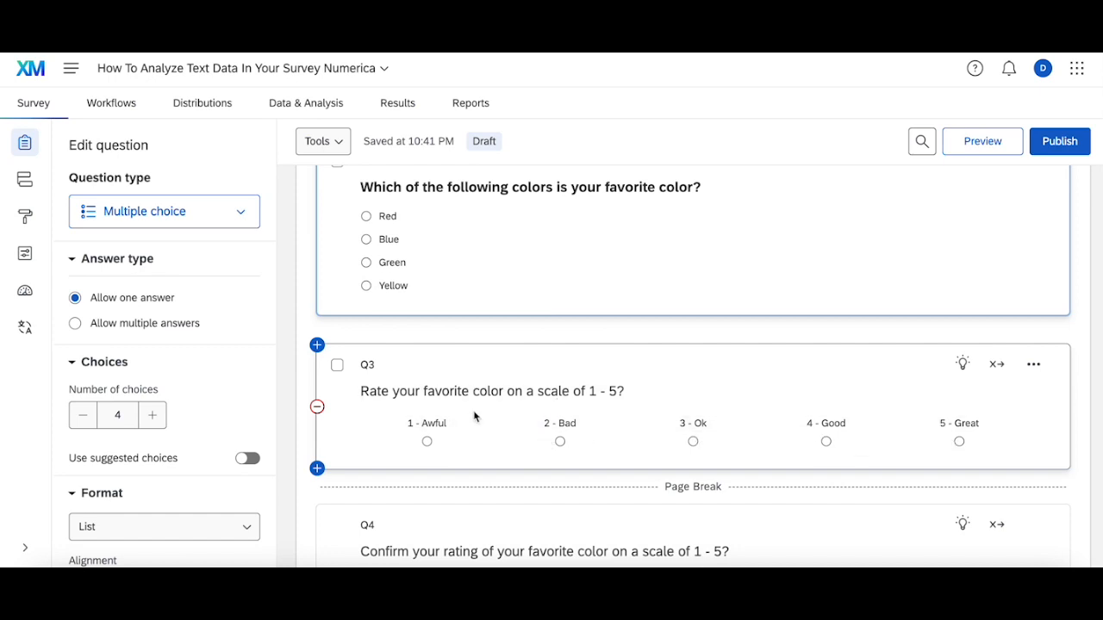
left_click(996, 364)
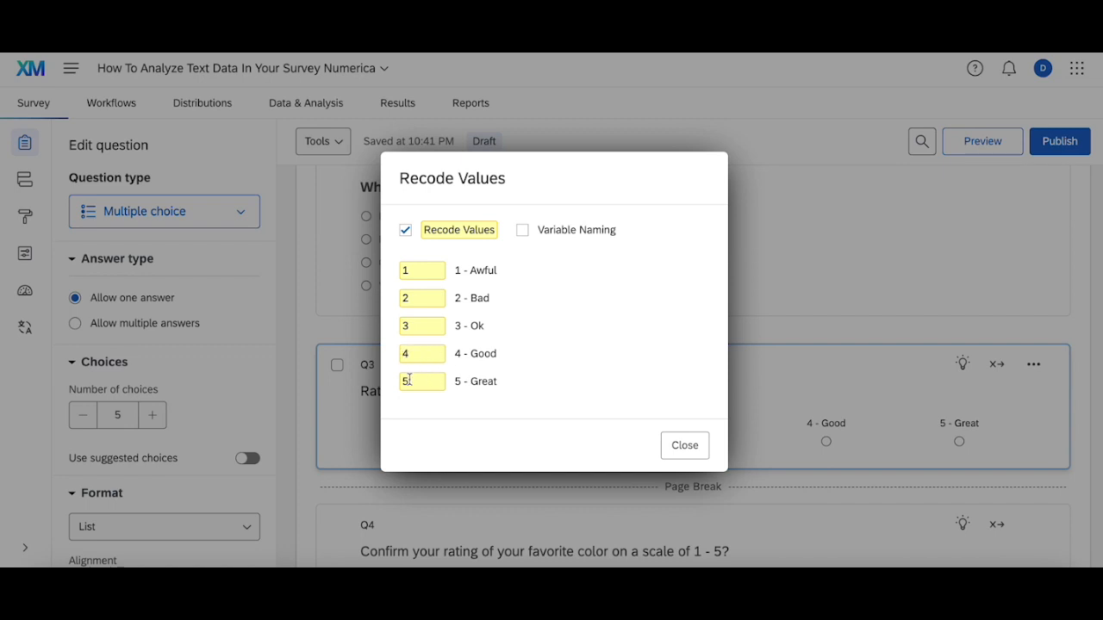
left_click(666, 455)
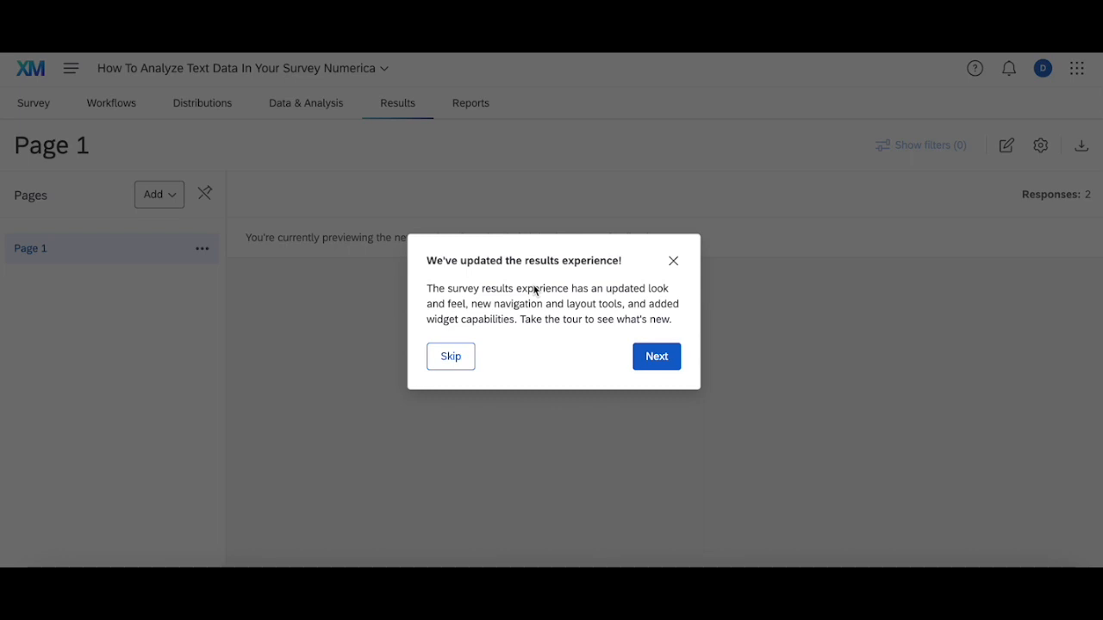
Skip the results tour, start editing Page 1 of the survey results, and add a vertical bars widget
left_click(452, 354)
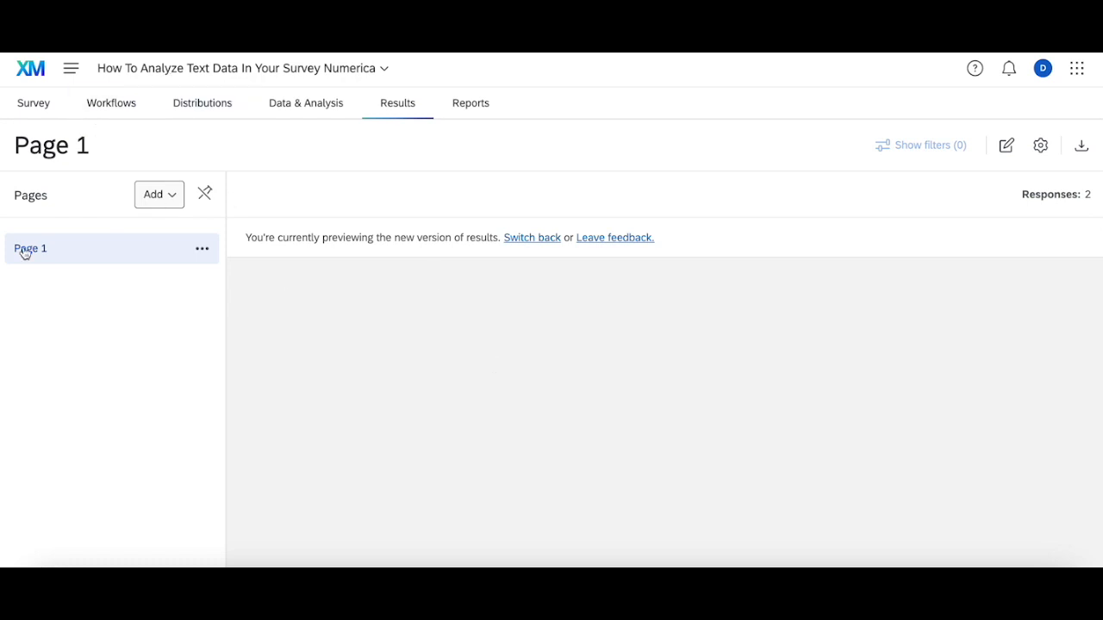
left_click(1006, 146)
left_click(605, 354)
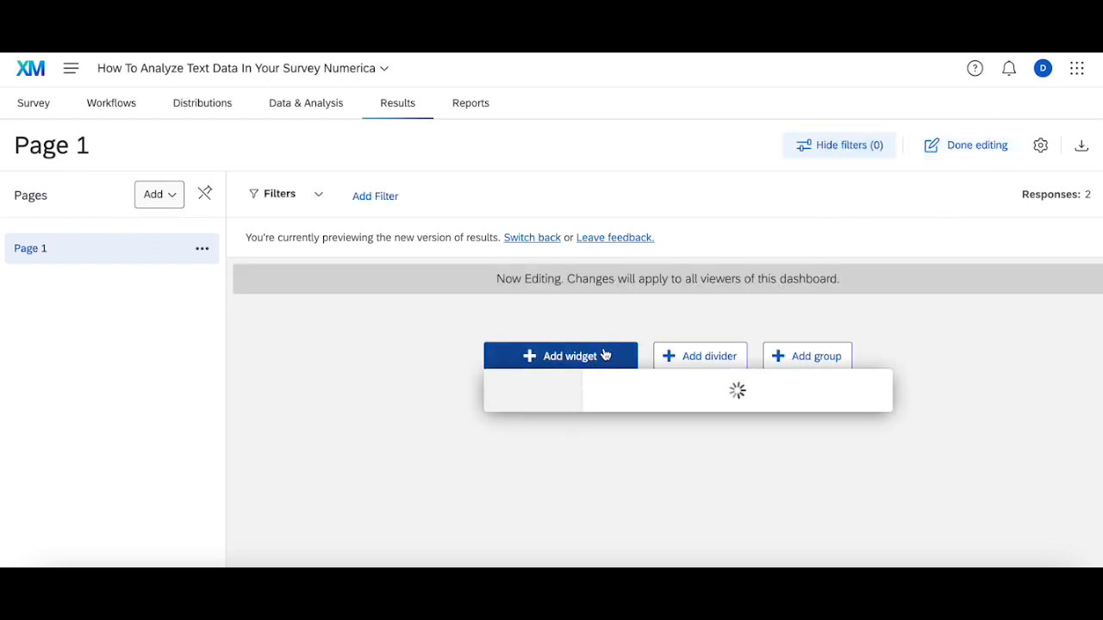
left_click(836, 188)
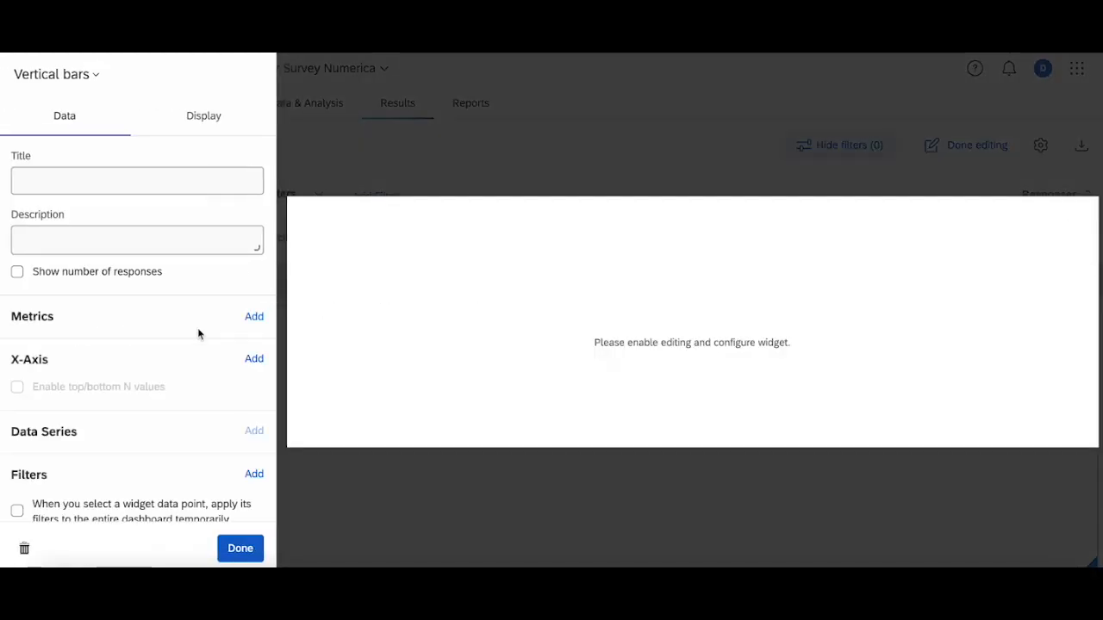
Put the Q3 favorite color rating on the widget's X-axis and add a Count metric
left_click(254, 359)
left_click(344, 224)
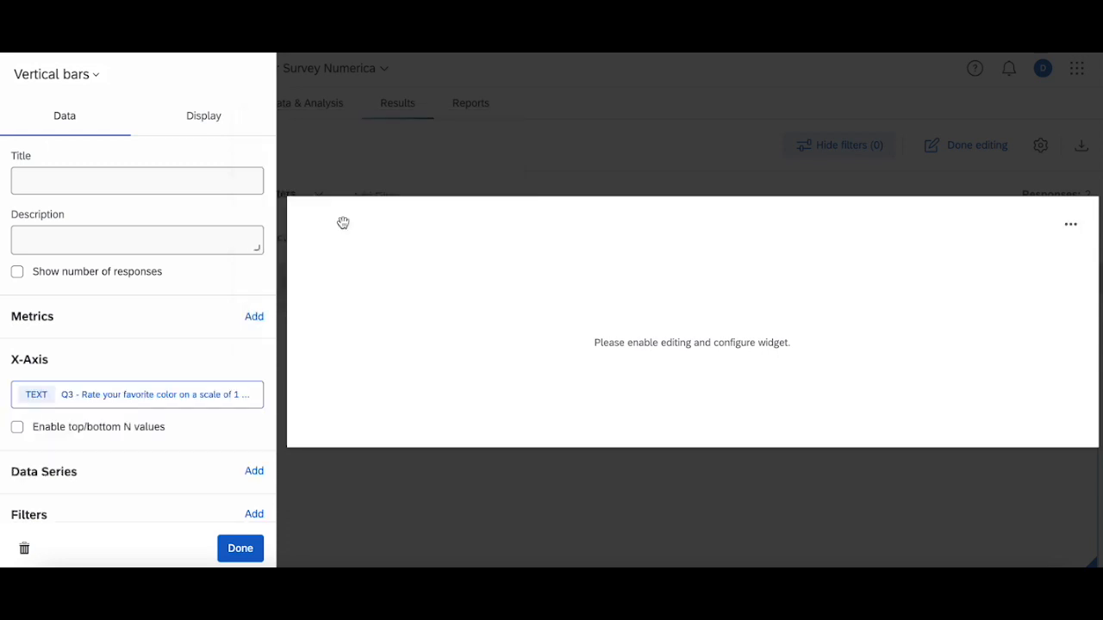
left_click(254, 317)
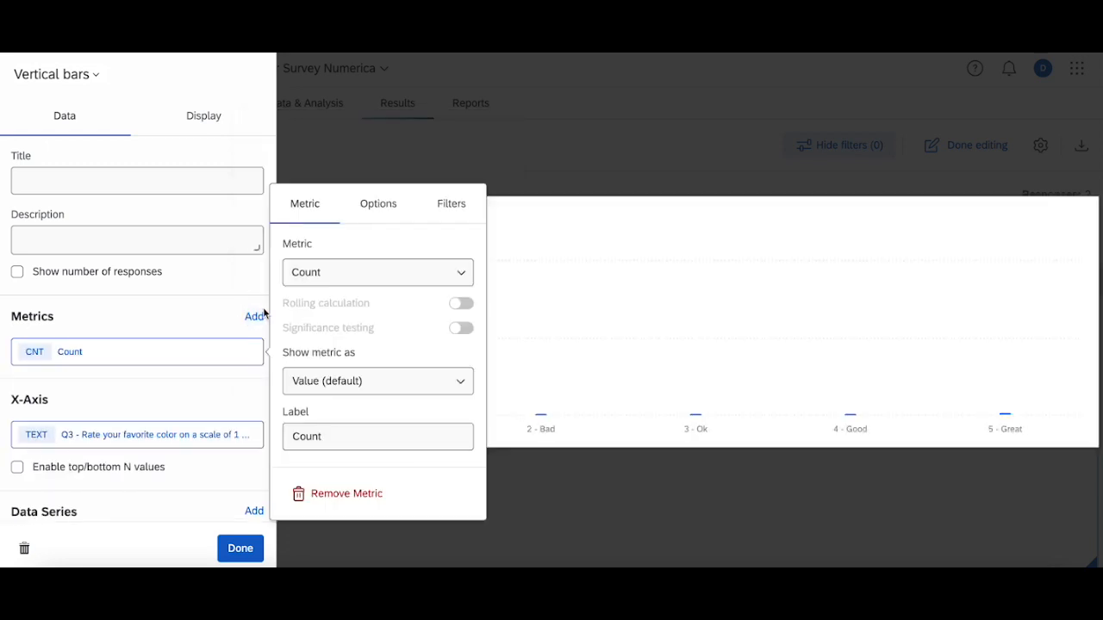
left_click(620, 356)
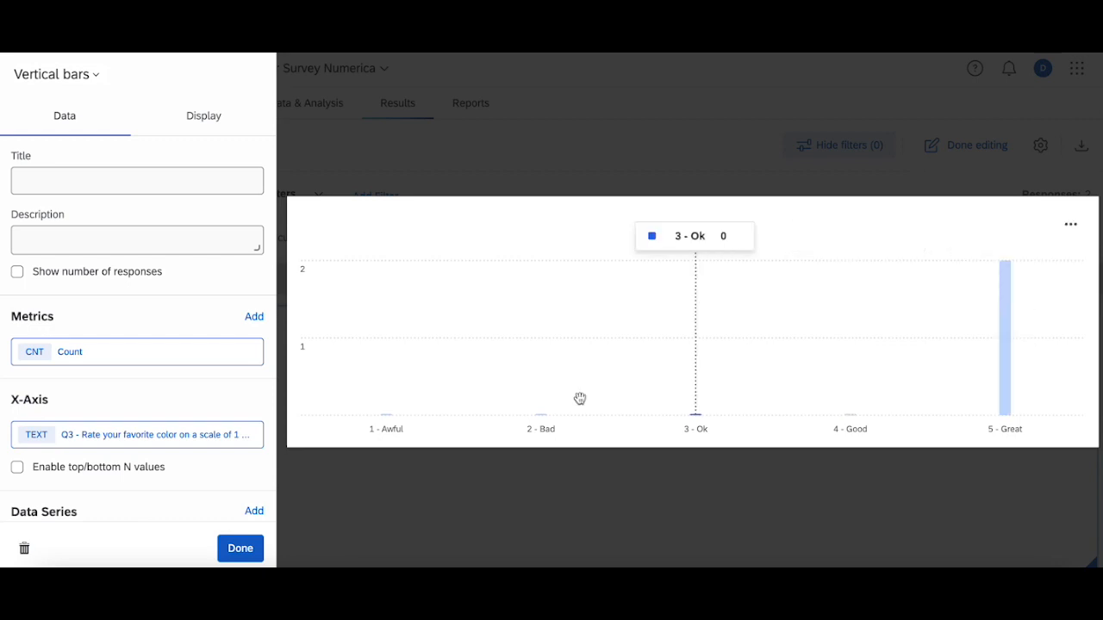
left_click(481, 505)
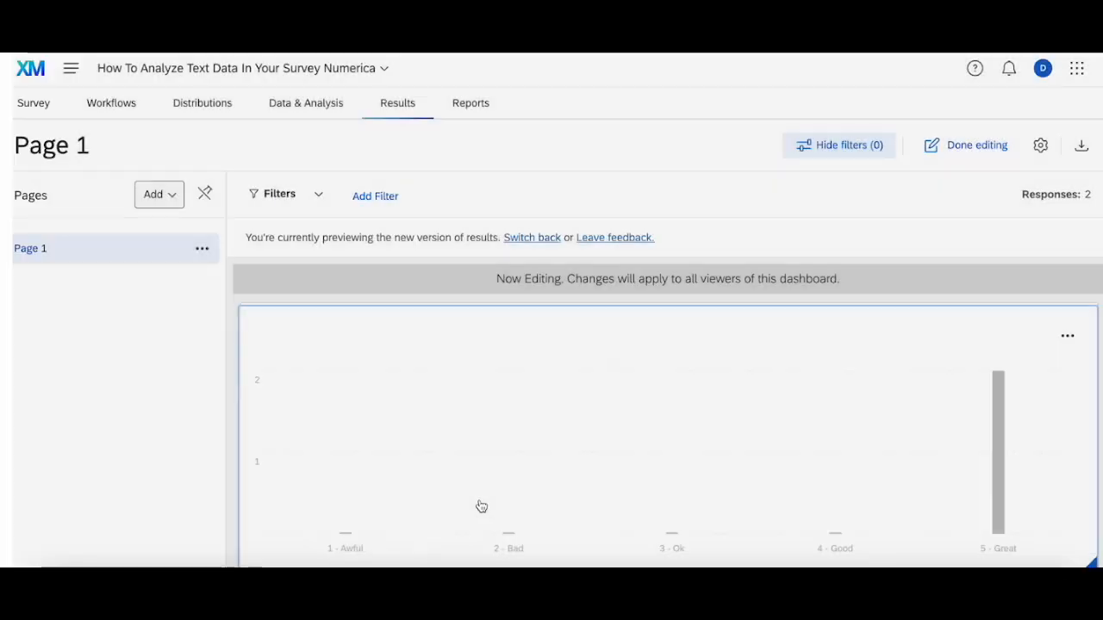
Try to change the bar widget's metric to Average and look for a matching field to average
scroll(480, 502, "down", 1)
left_click(1066, 298)
left_click(1019, 336)
left_click(142, 356)
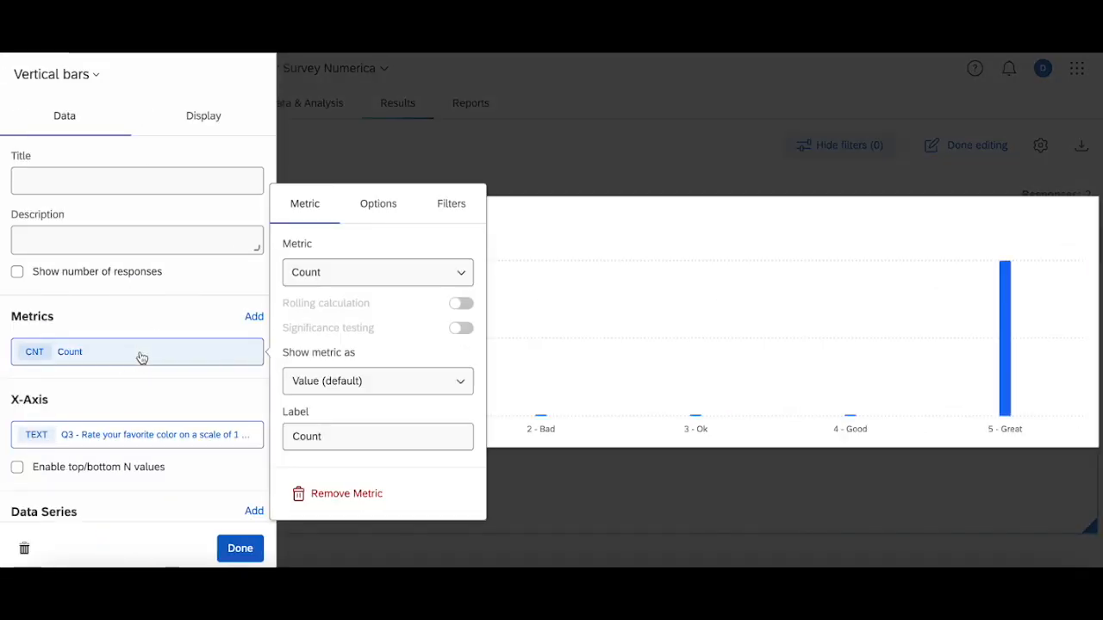
left_click(333, 276)
left_click(334, 343)
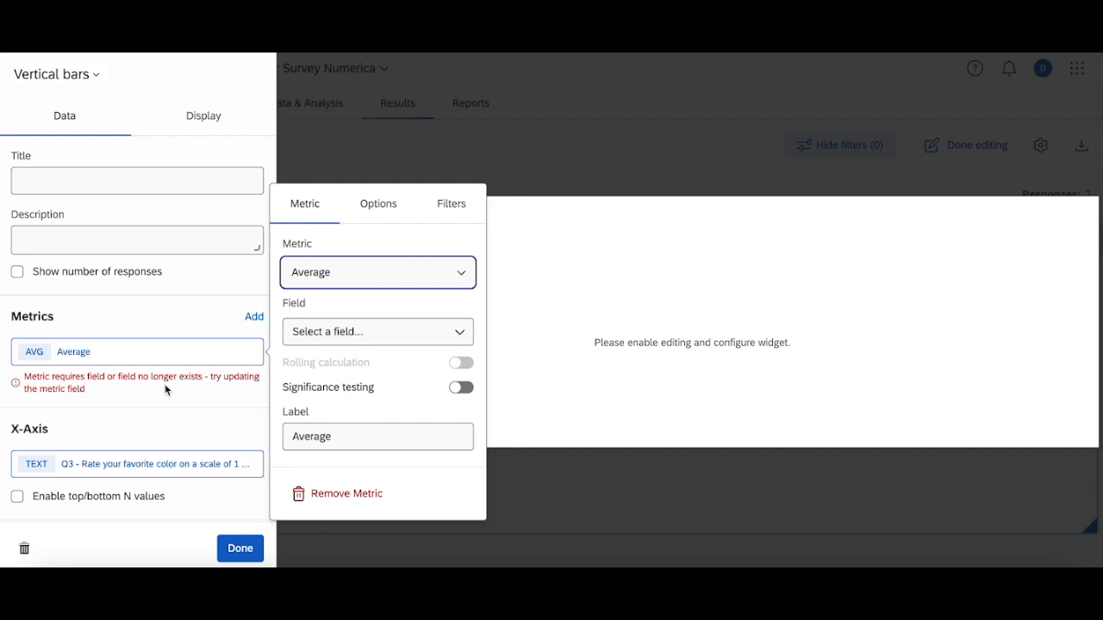
left_click(390, 332)
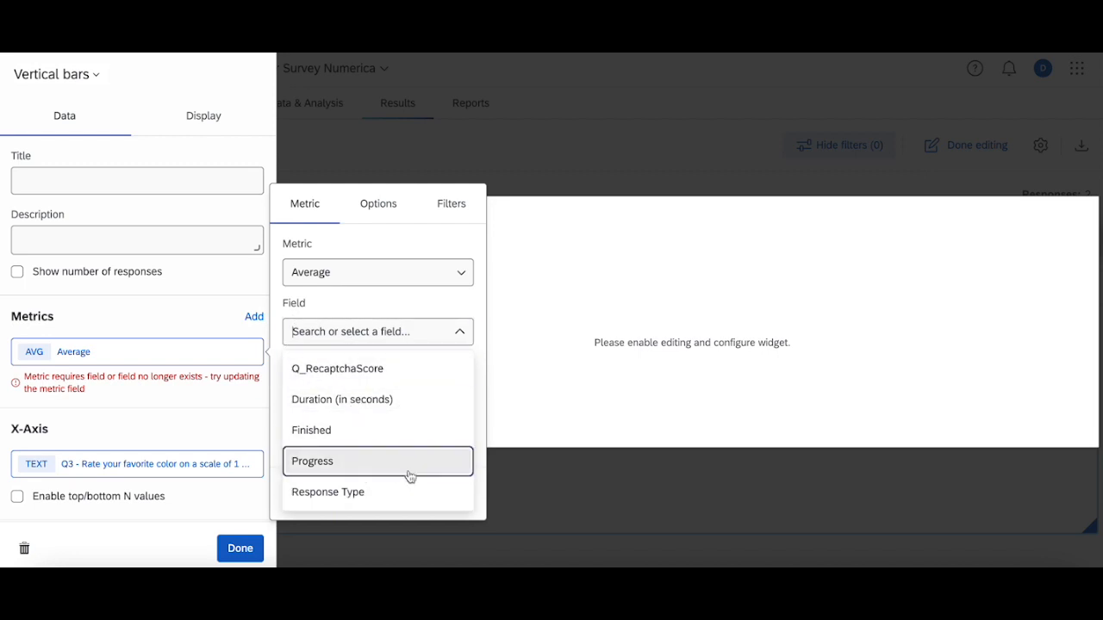
left_click(613, 509)
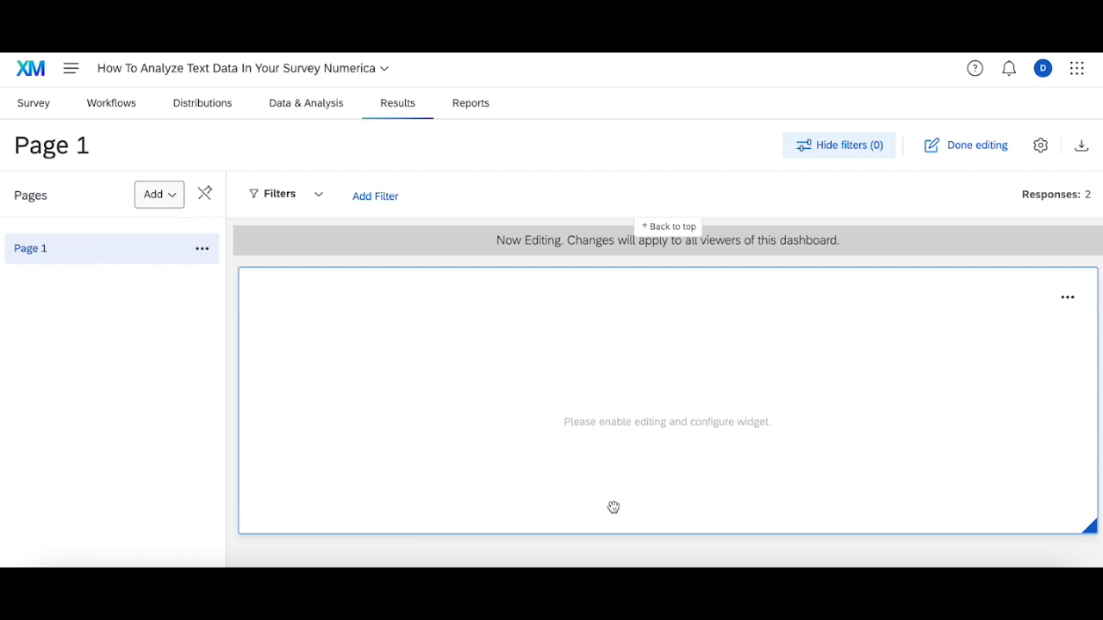
Return to the survey editor and generate 50 test responses for the survey
left_click(35, 104)
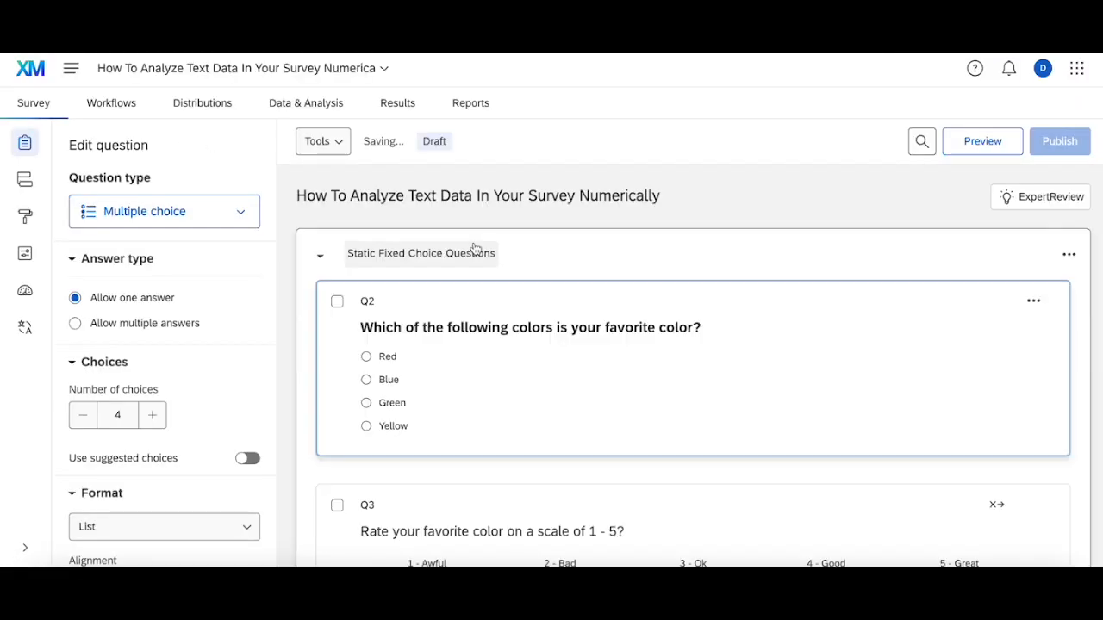
scroll(440, 246, "down", 5)
scroll(439, 250, "up", 10)
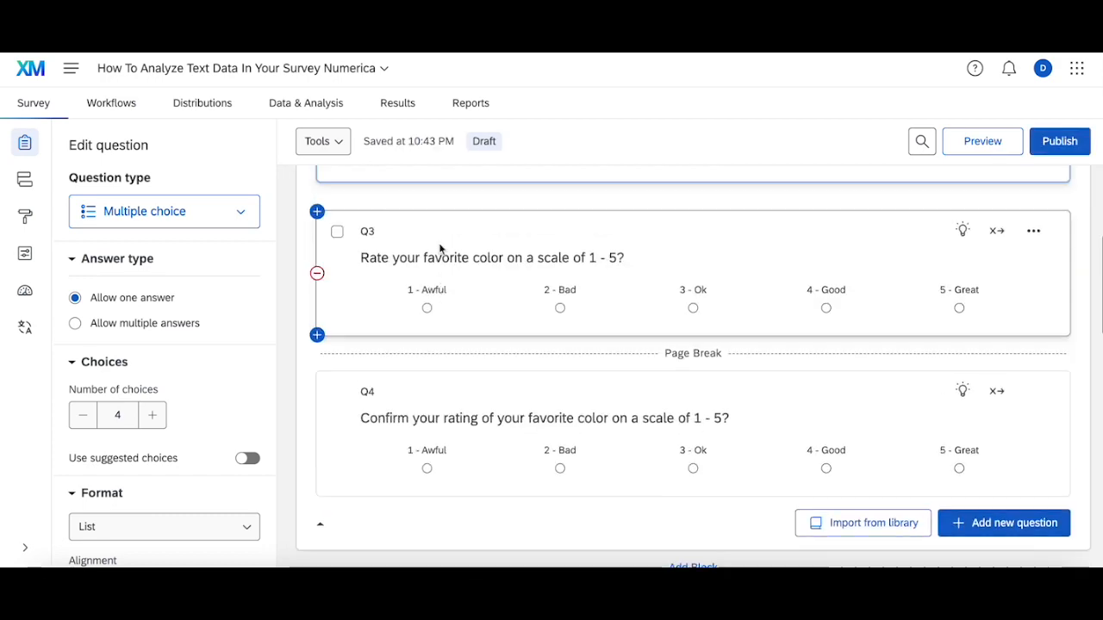
left_click(344, 145)
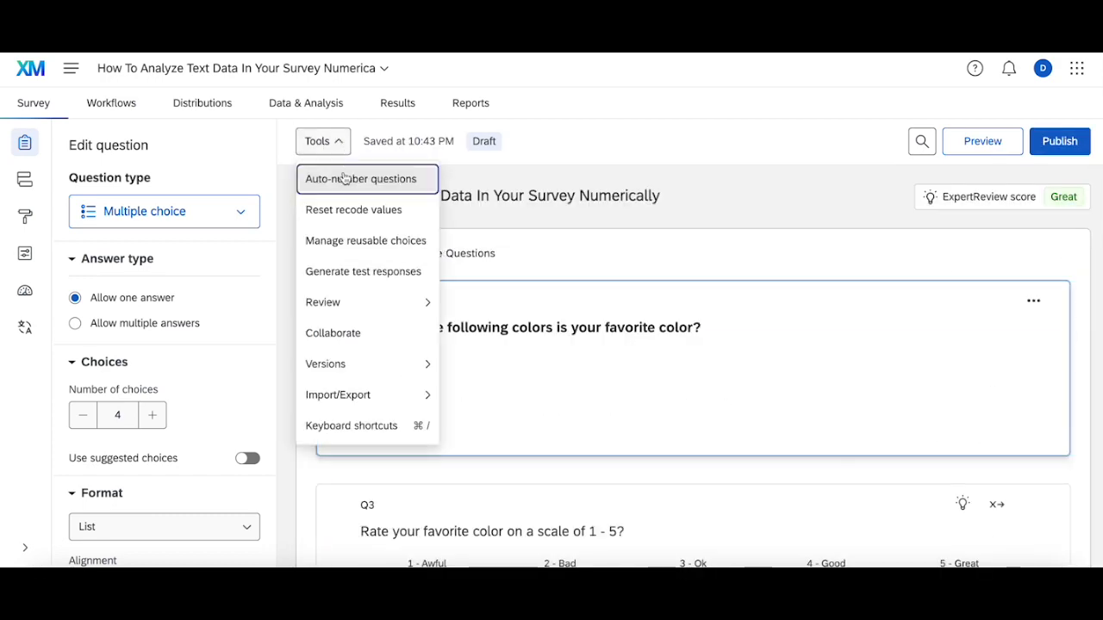
left_click(368, 271)
left_click(293, 190)
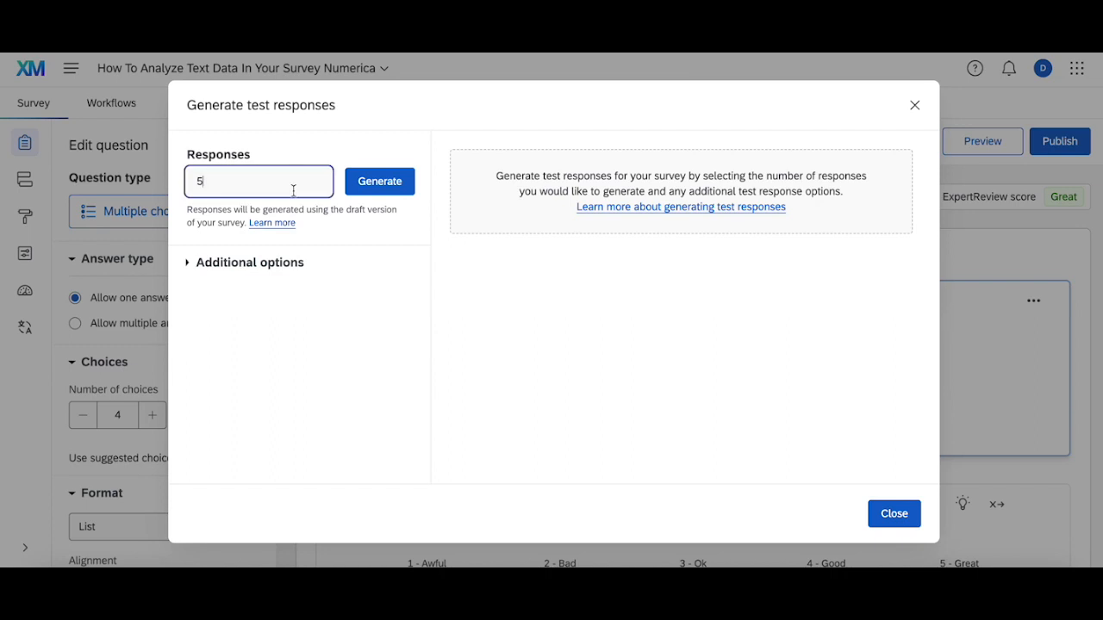
type("0")
left_click(389, 187)
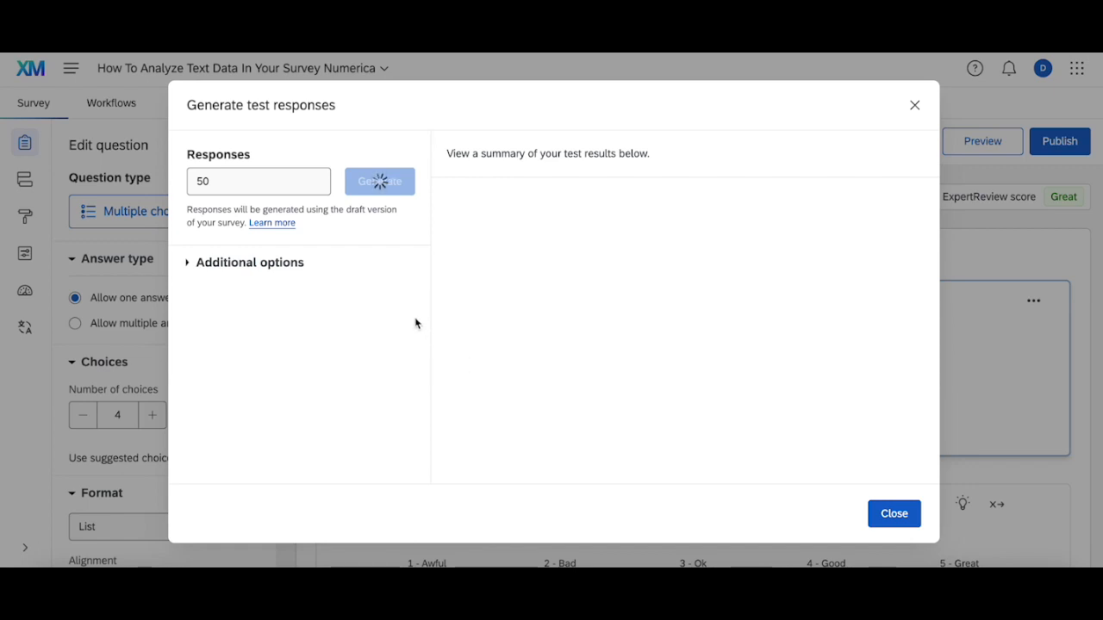
scroll(594, 370, "down", 15)
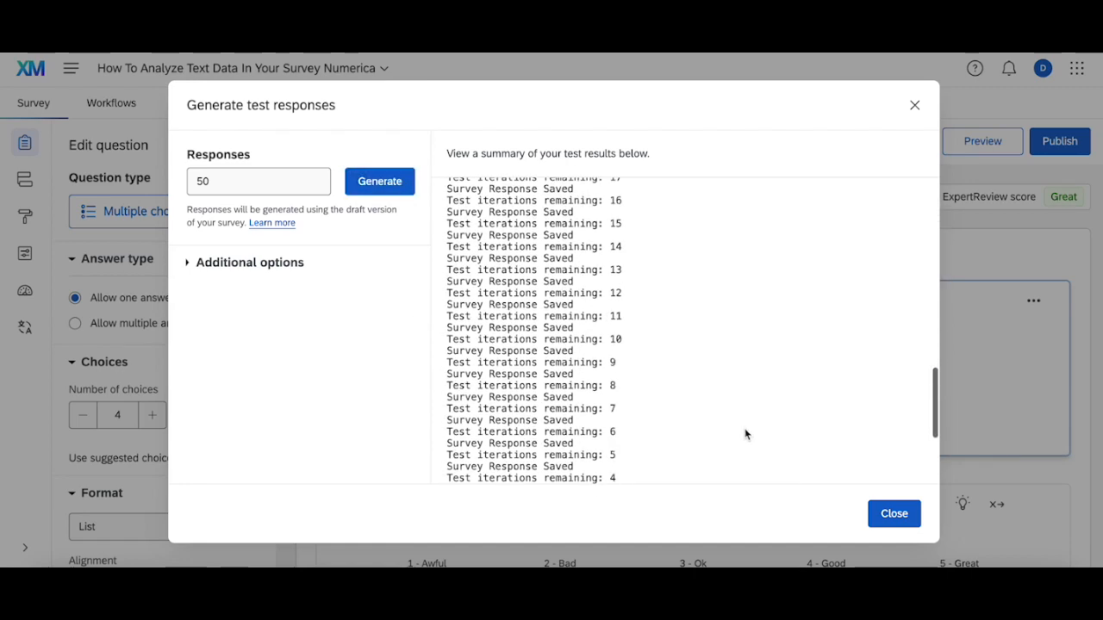
left_click(893, 514)
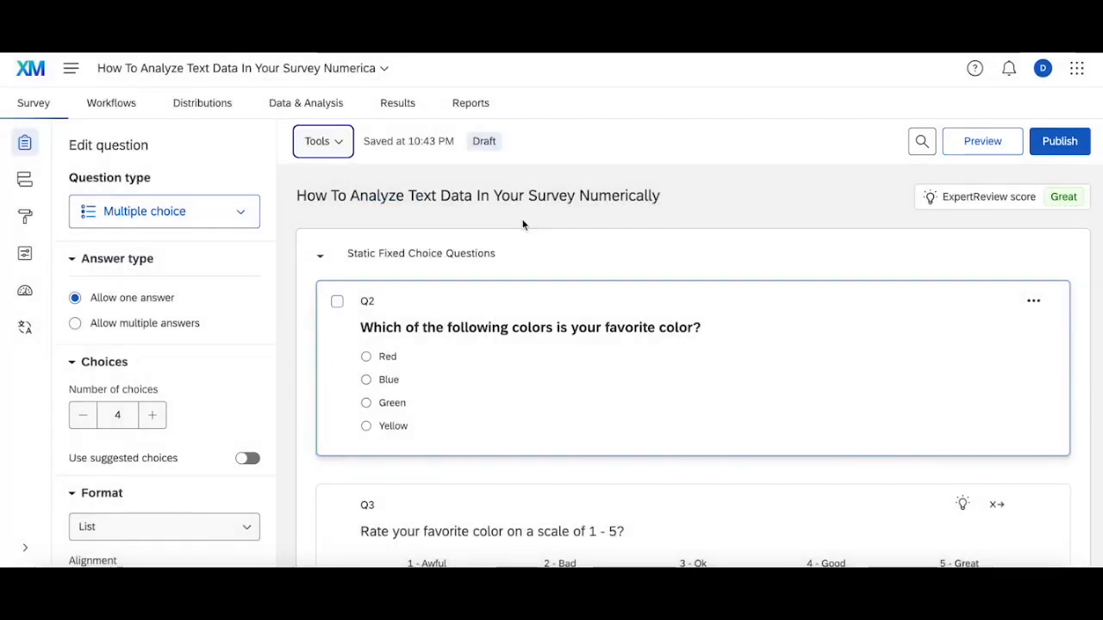
Reopen the survey results for editing and set the vertical bars widget's metric to Count
left_click(407, 114)
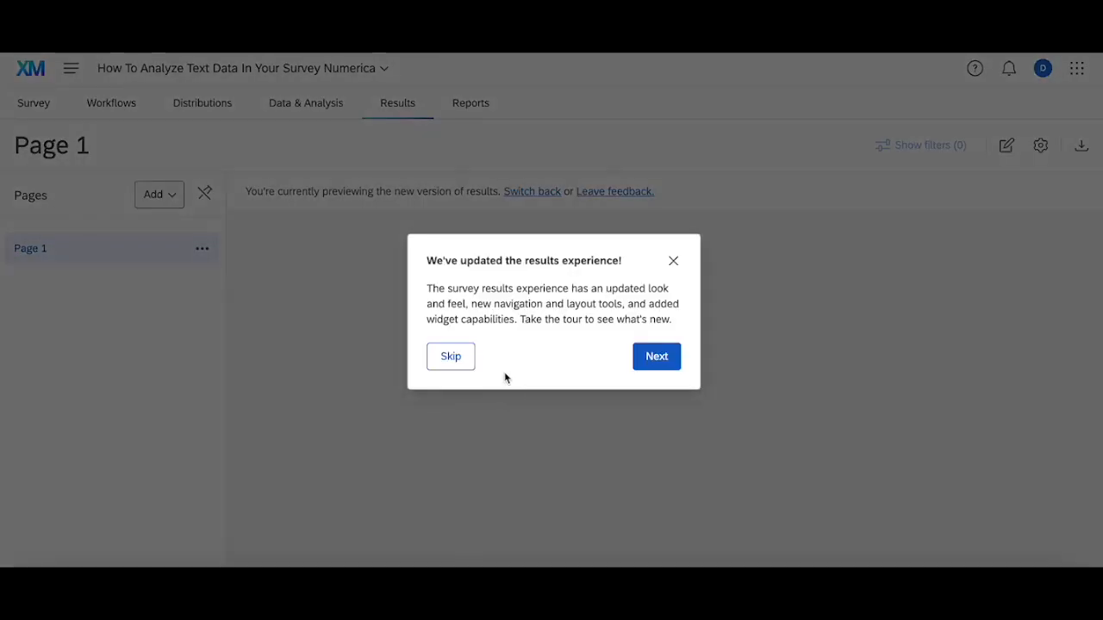
left_click(450, 356)
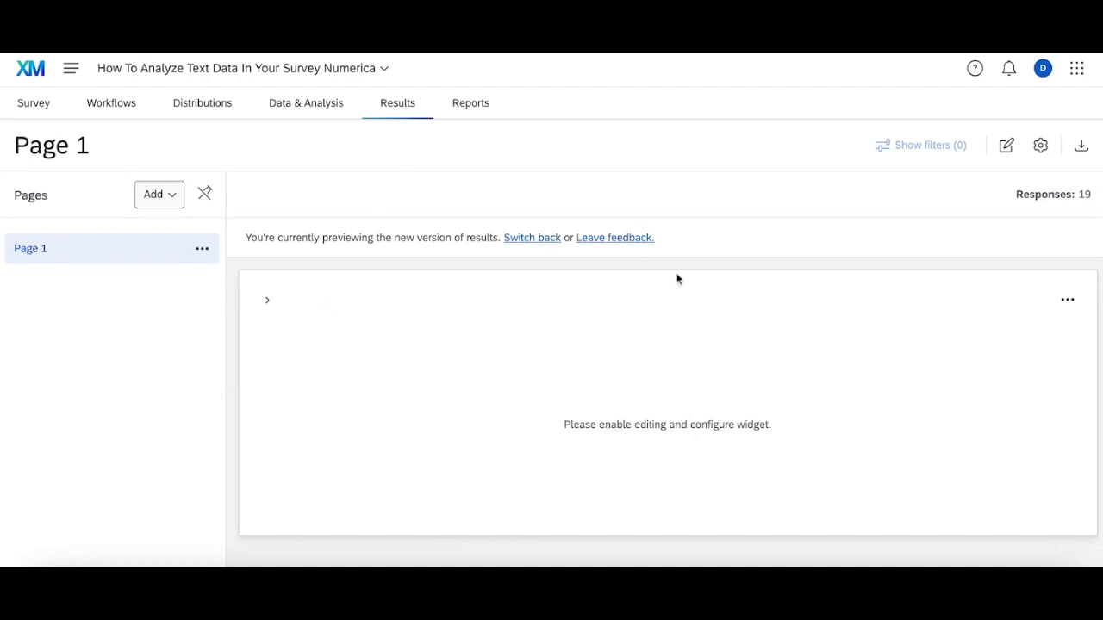
left_click(1002, 156)
left_click(1067, 338)
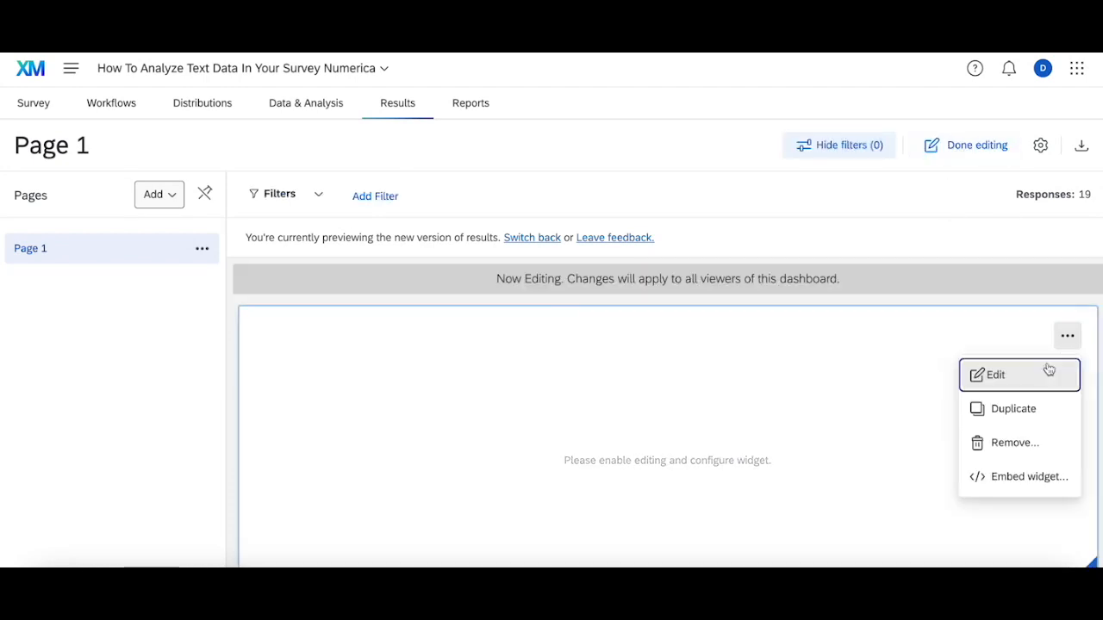
left_click(1044, 372)
left_click(130, 348)
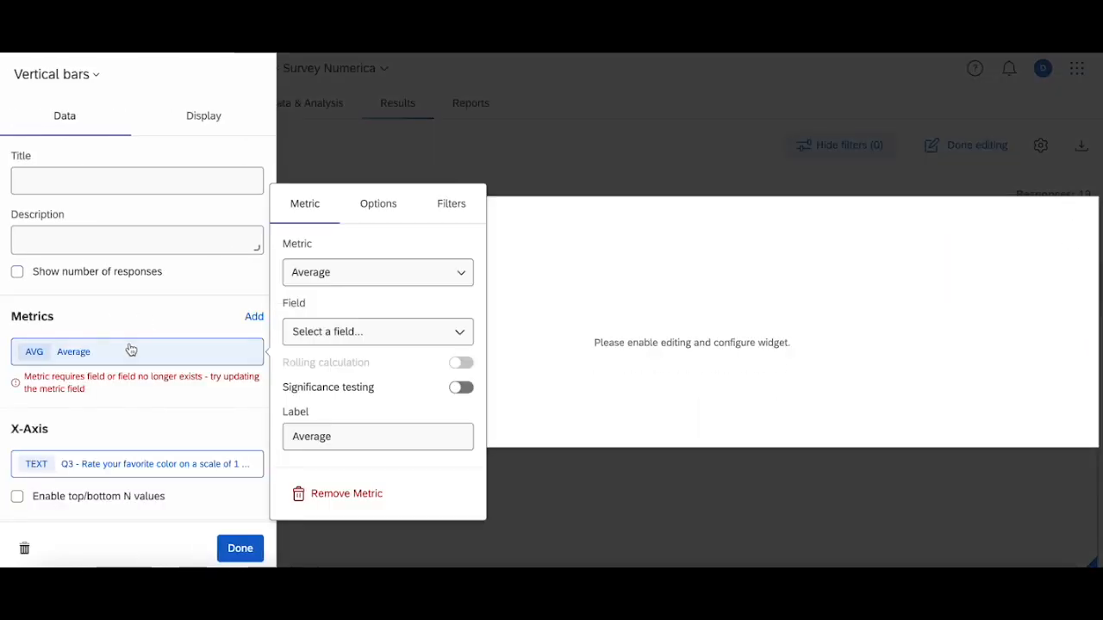
left_click(322, 281)
left_click(349, 311)
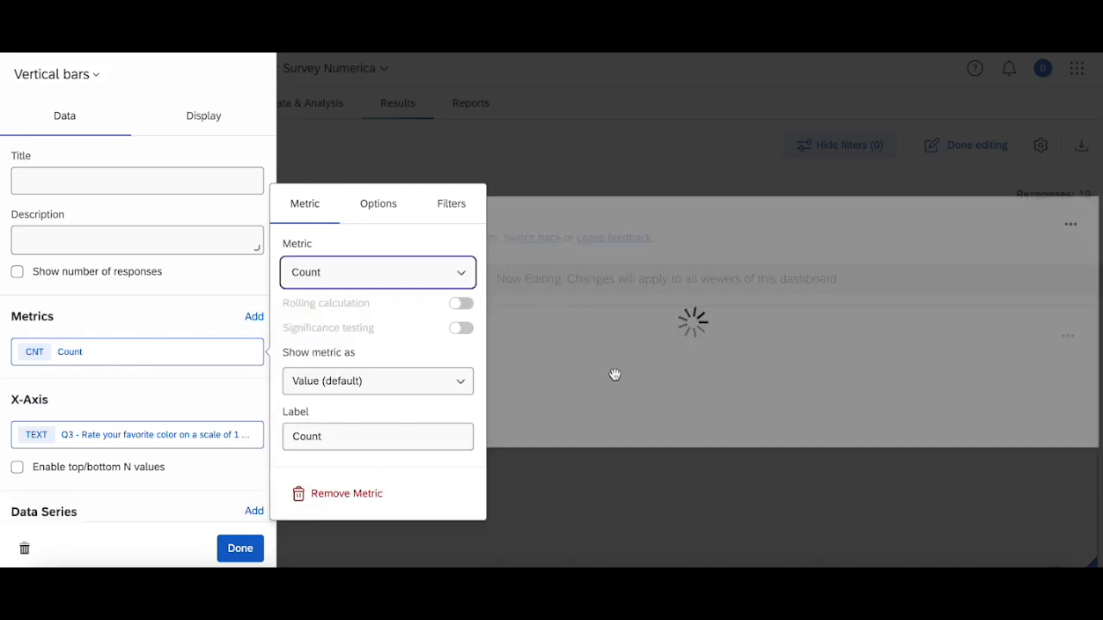
left_click(554, 303)
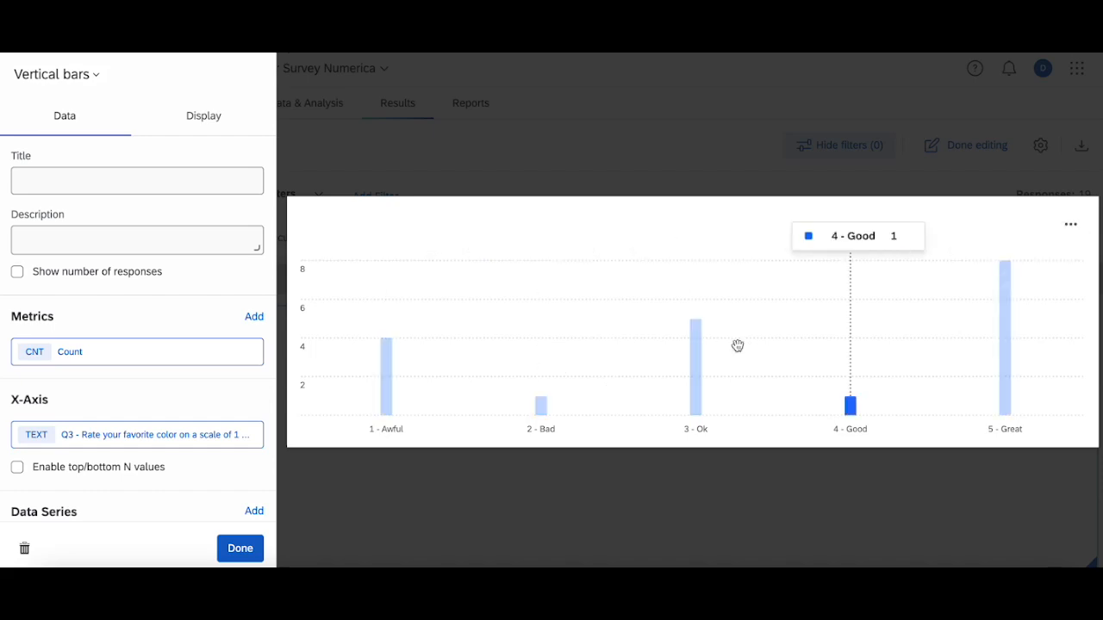
left_click(580, 140)
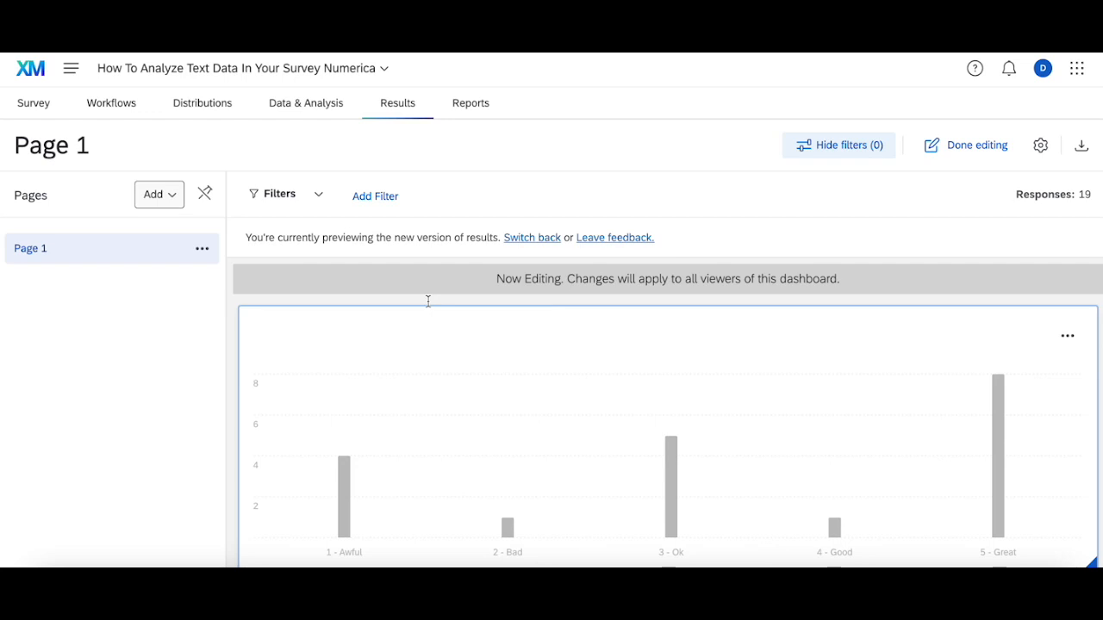
Go back to the survey editor and review the recode values assigned to the Q3 rating choices
left_click(60, 115)
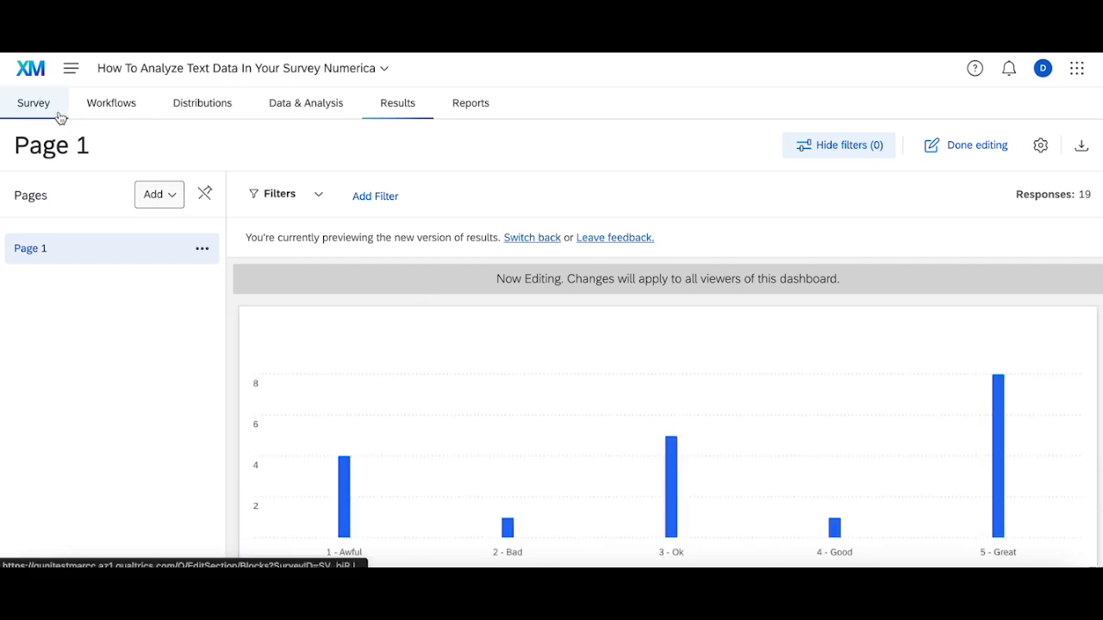
scroll(403, 348, "down", 2)
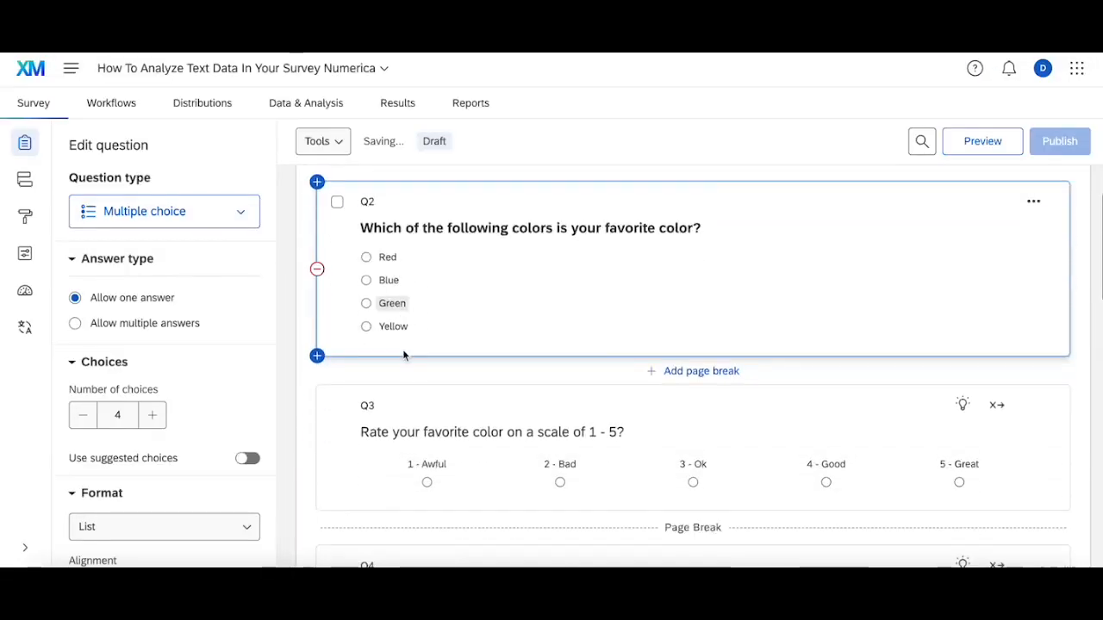
left_click(442, 398)
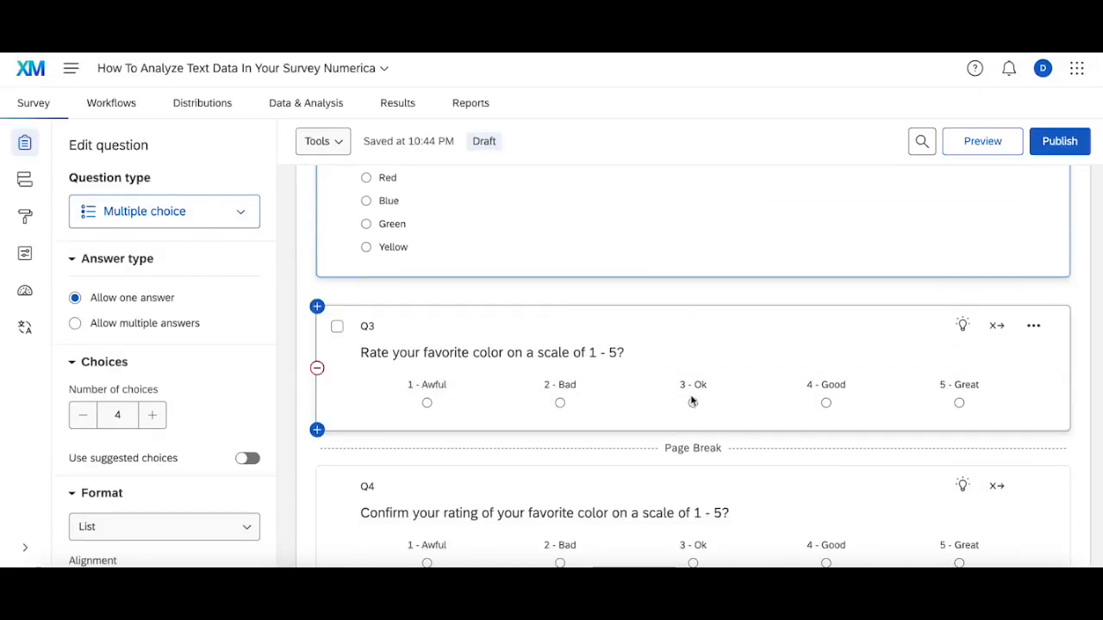
left_click(996, 324)
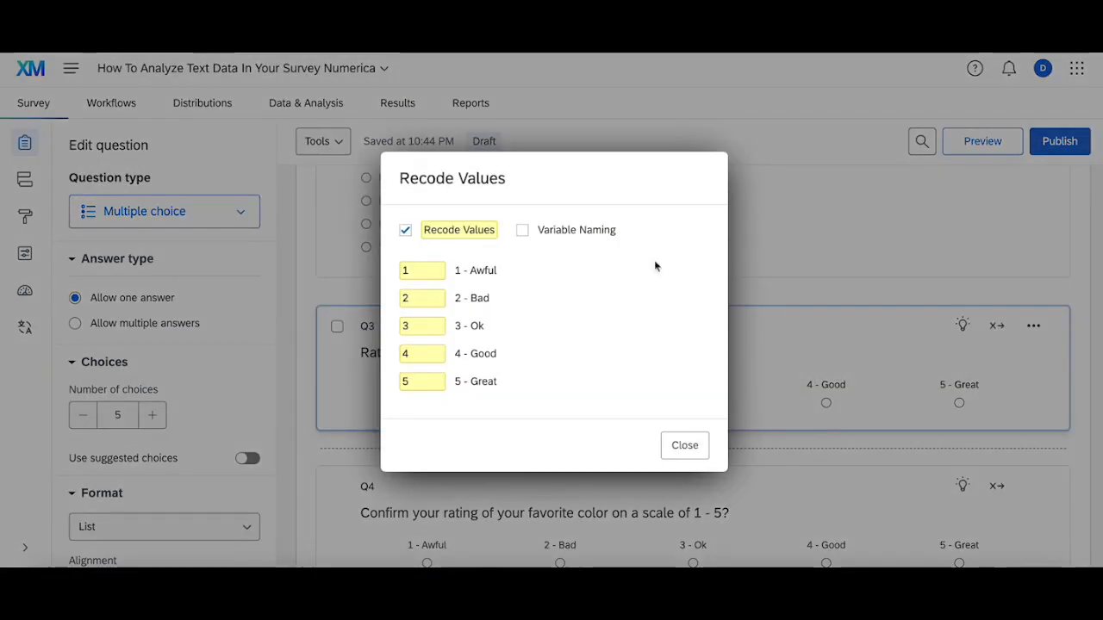
left_click(700, 451)
left_click(999, 328)
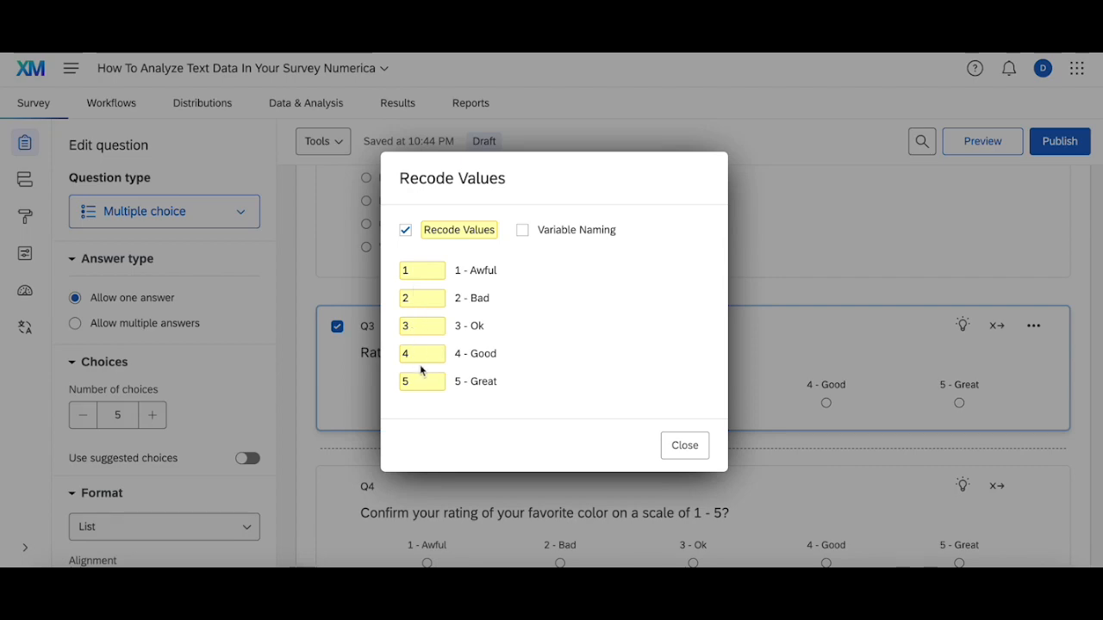
left_click(683, 444)
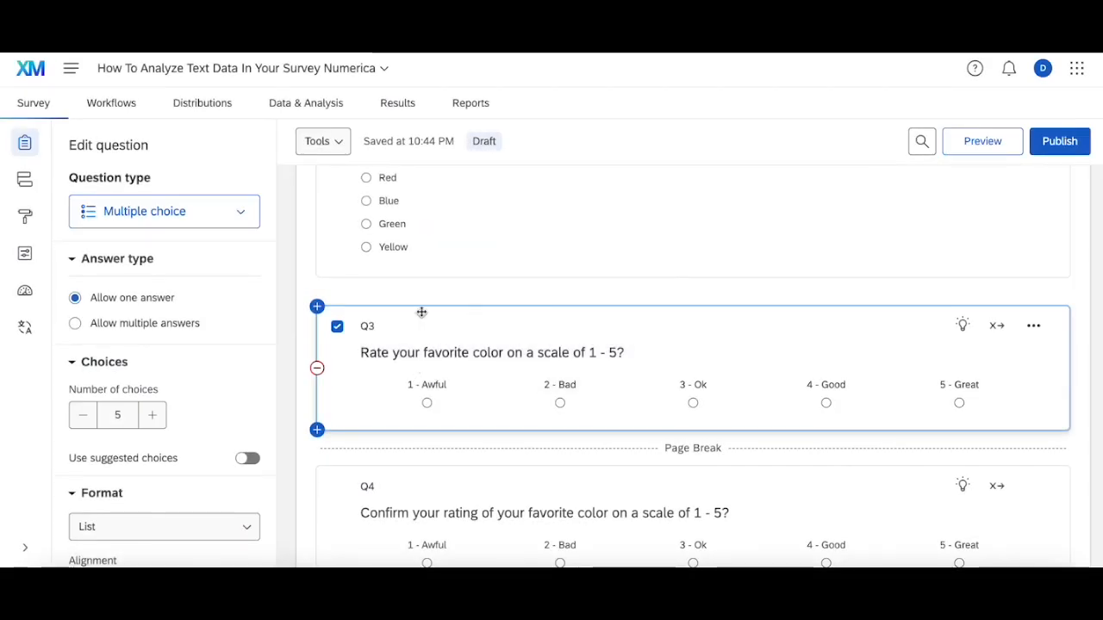
Open the survey data's Field Editor and start a new formula field named Q3 Numeric
left_click(323, 112)
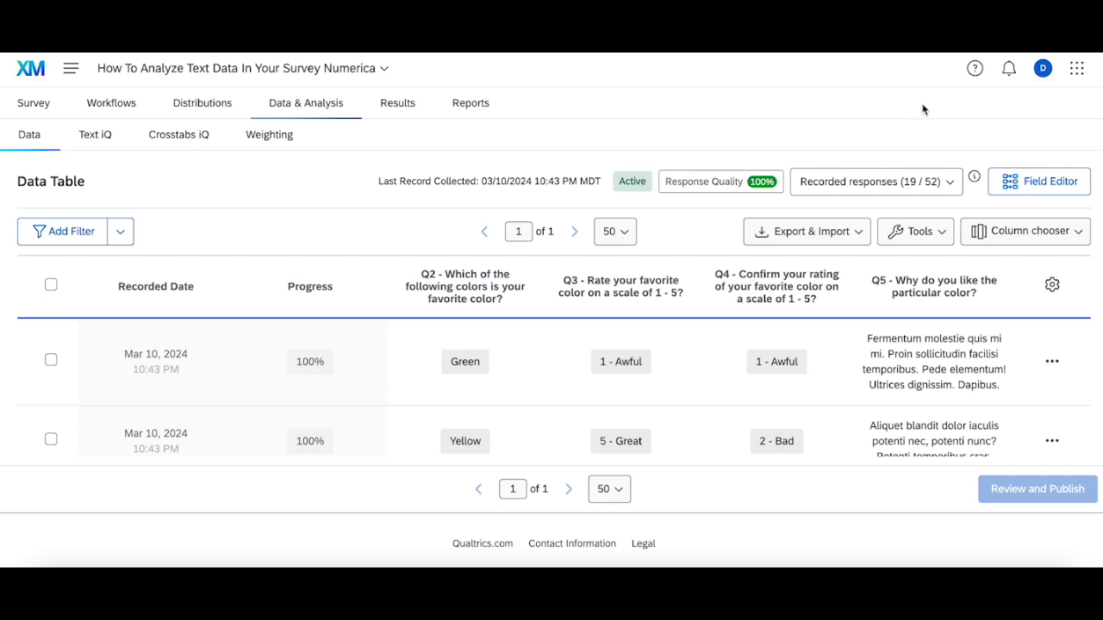
left_click(1034, 182)
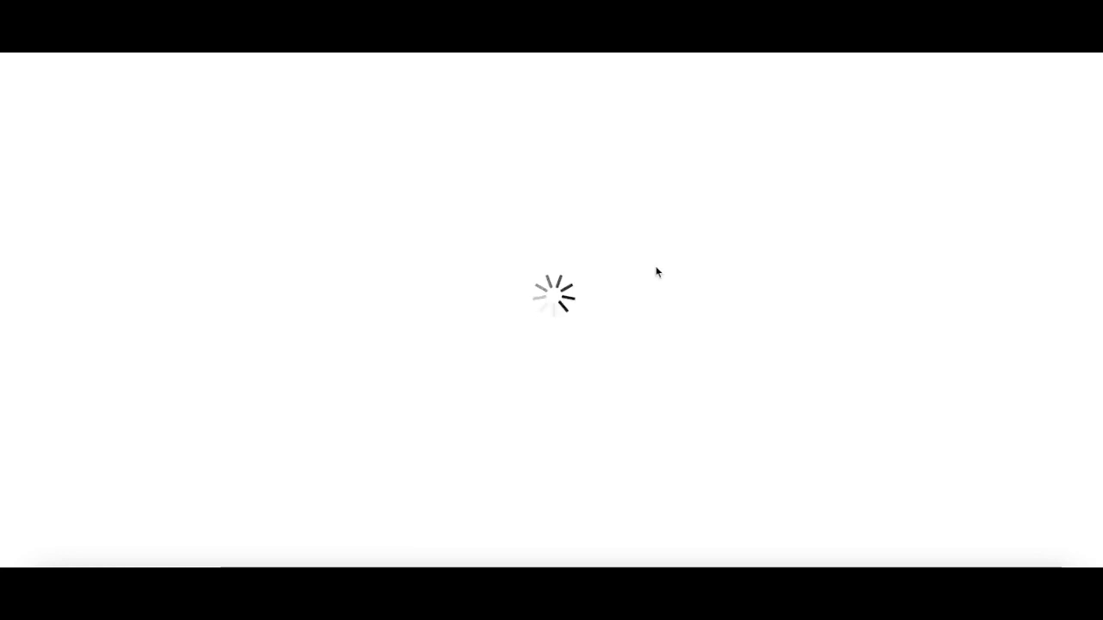
left_click(1045, 236)
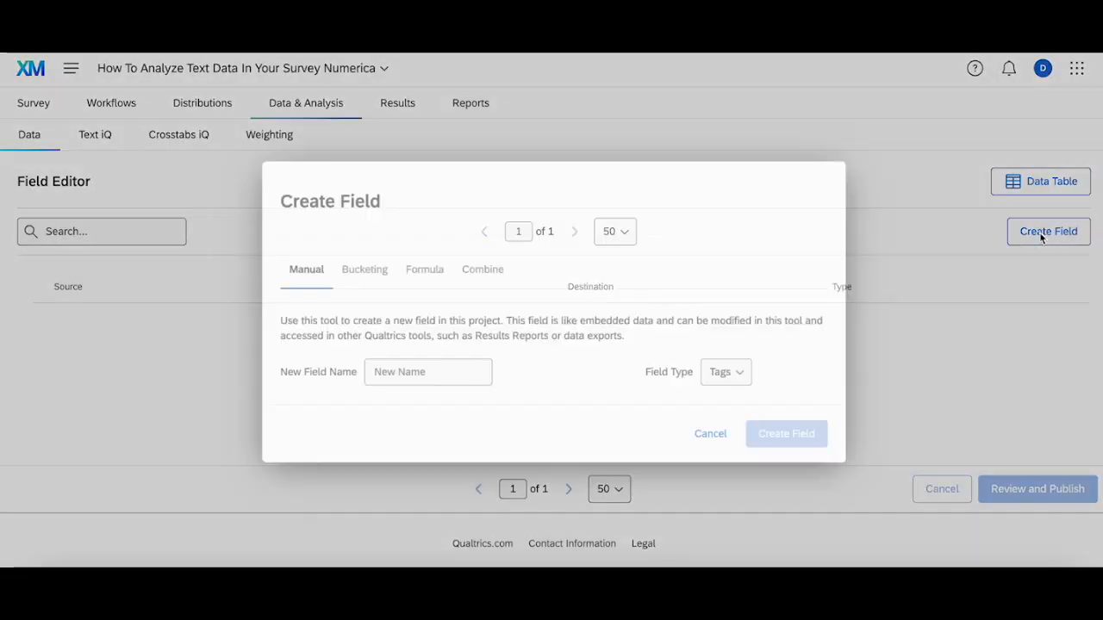
left_click(416, 268)
left_click(409, 311)
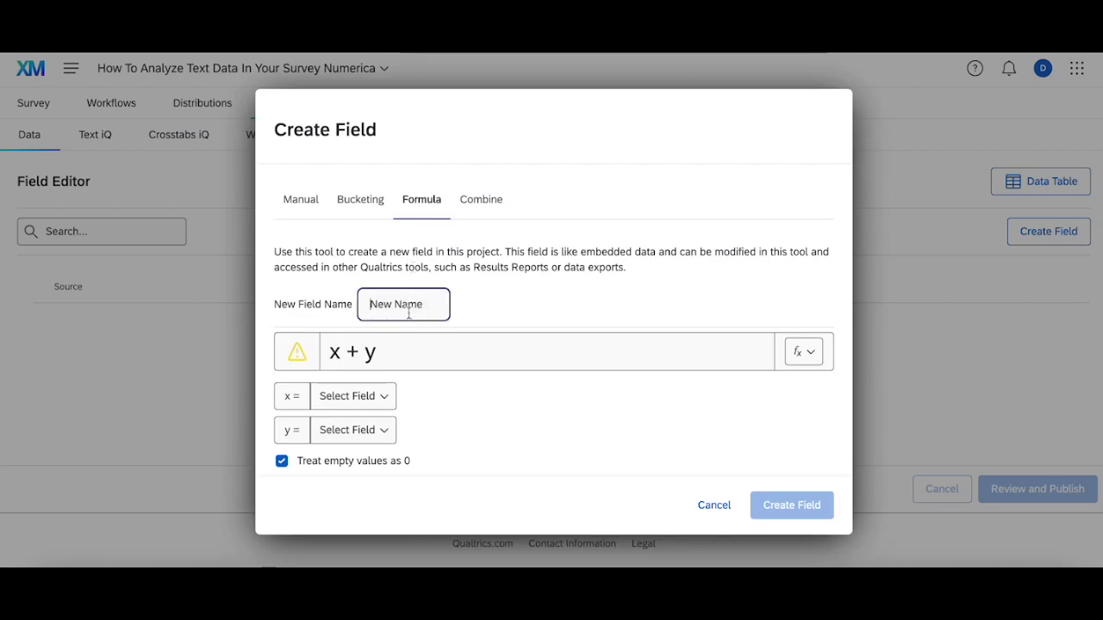
type("Q3 Numeric")
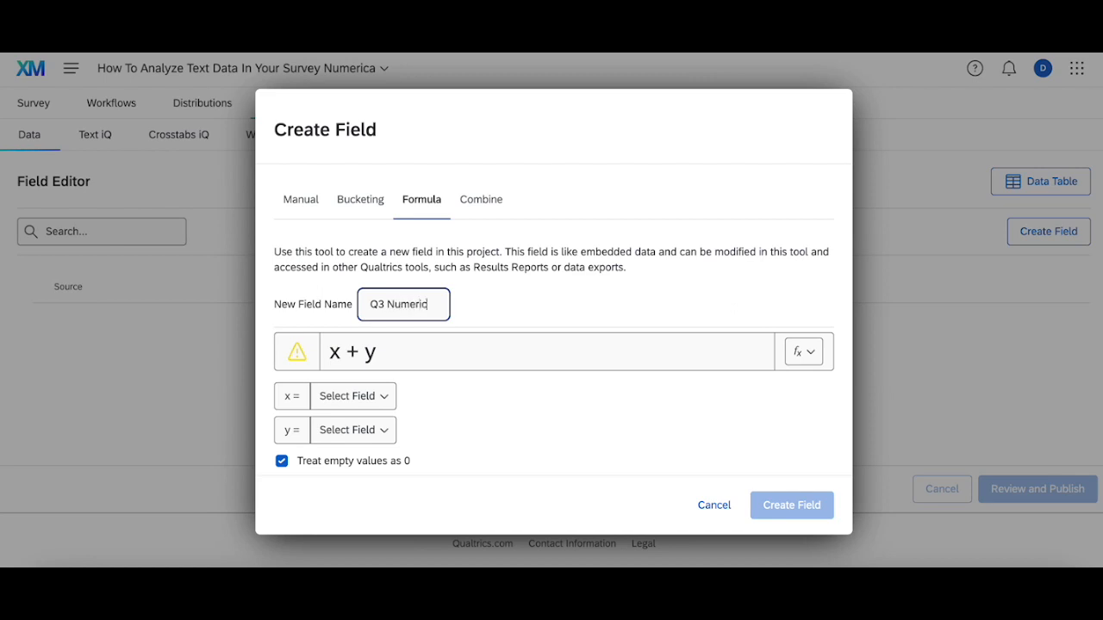
Reduce the field's formula to x and assign x to Q3 - Rate your favorite color on a scale of 1 - 5?
left_click(401, 360)
key("BackSpace")
key("BackSpace")
key("BackSpace")
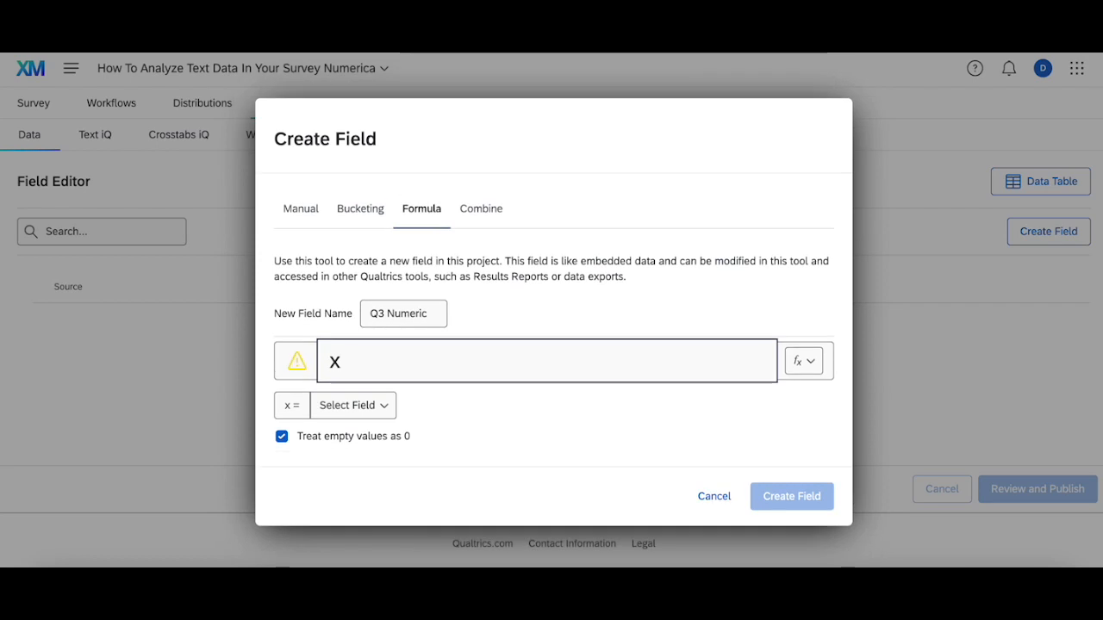
left_click(362, 419)
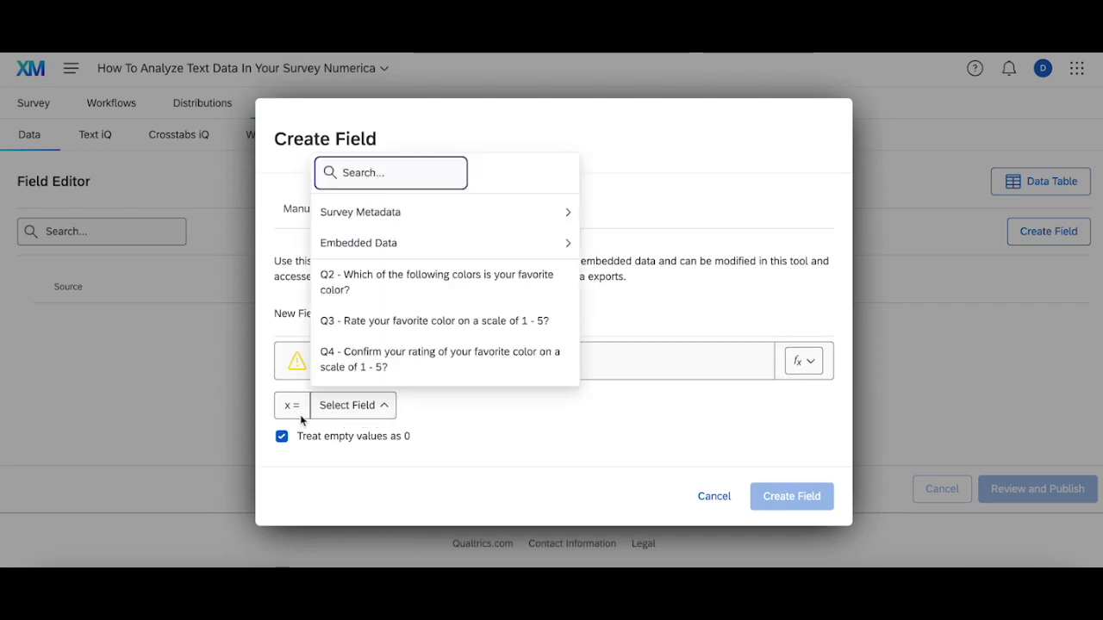
left_click(405, 322)
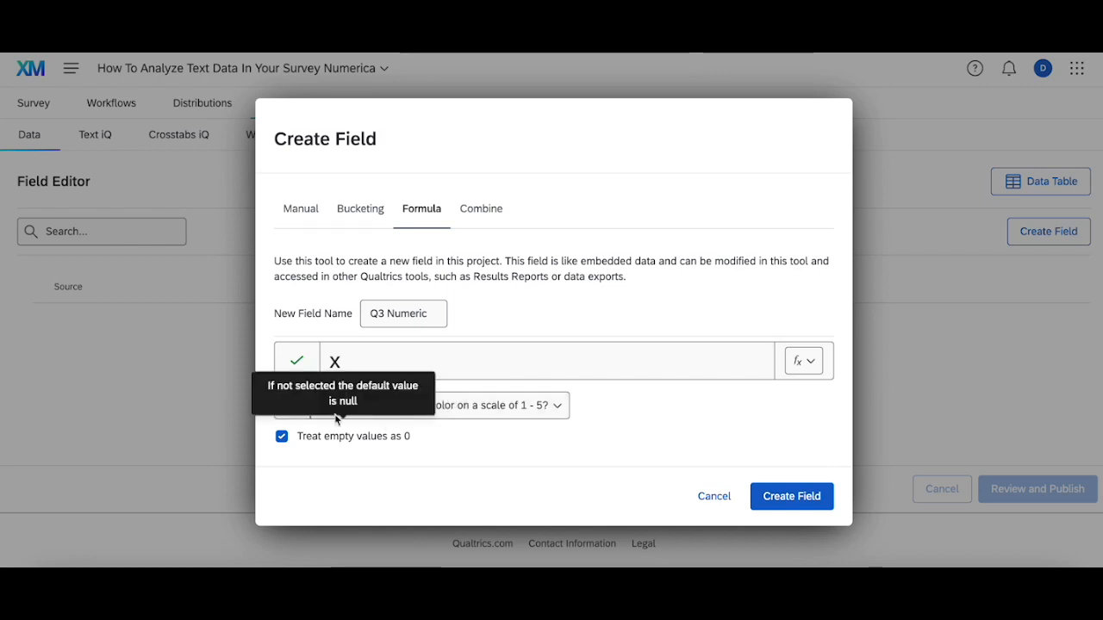
mouse_move(363, 436)
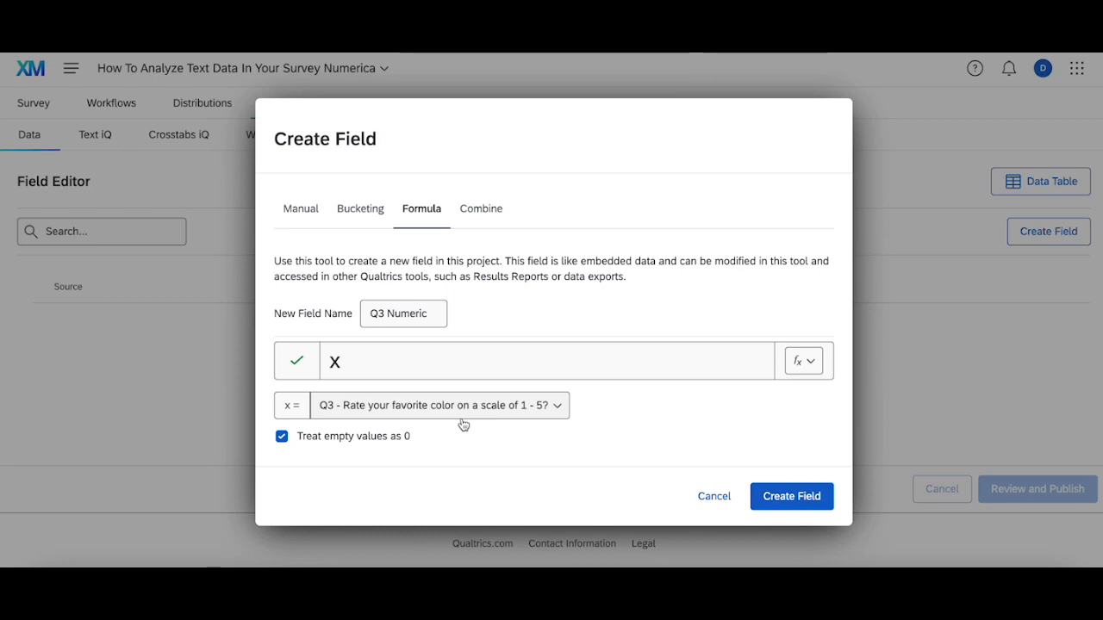
Create the Q3 Numeric field and publish the field edits
left_click(764, 494)
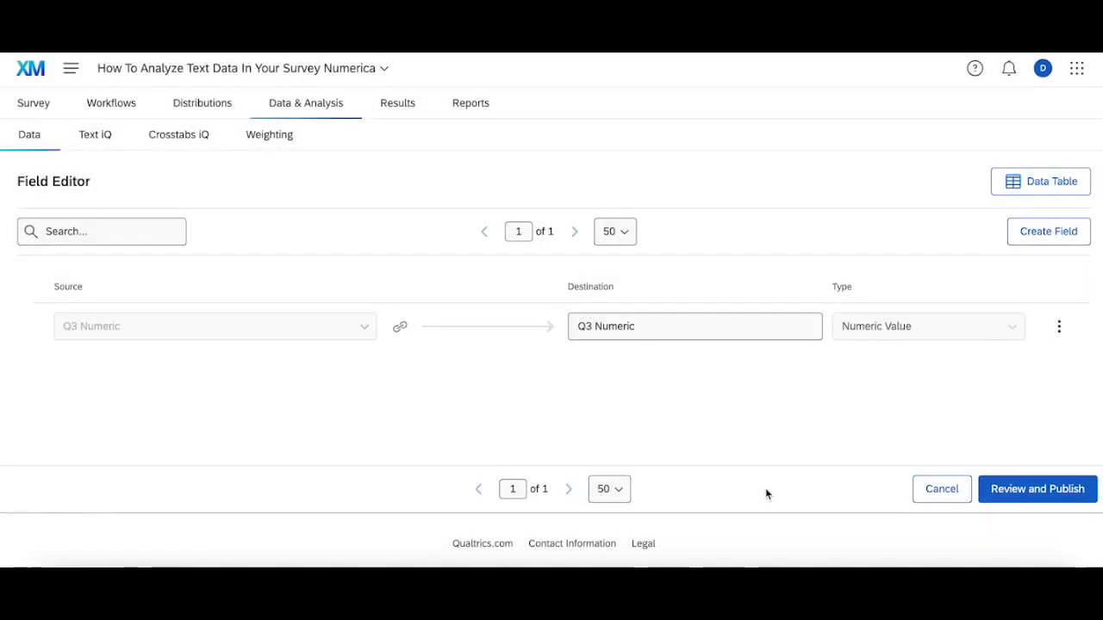
left_click(1064, 492)
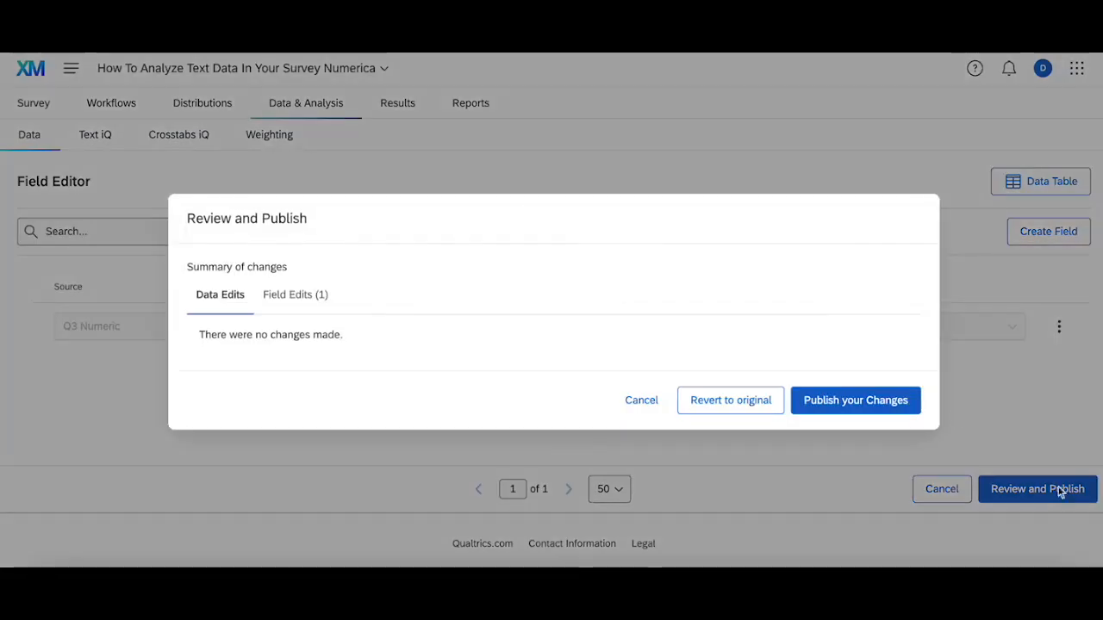
left_click(861, 401)
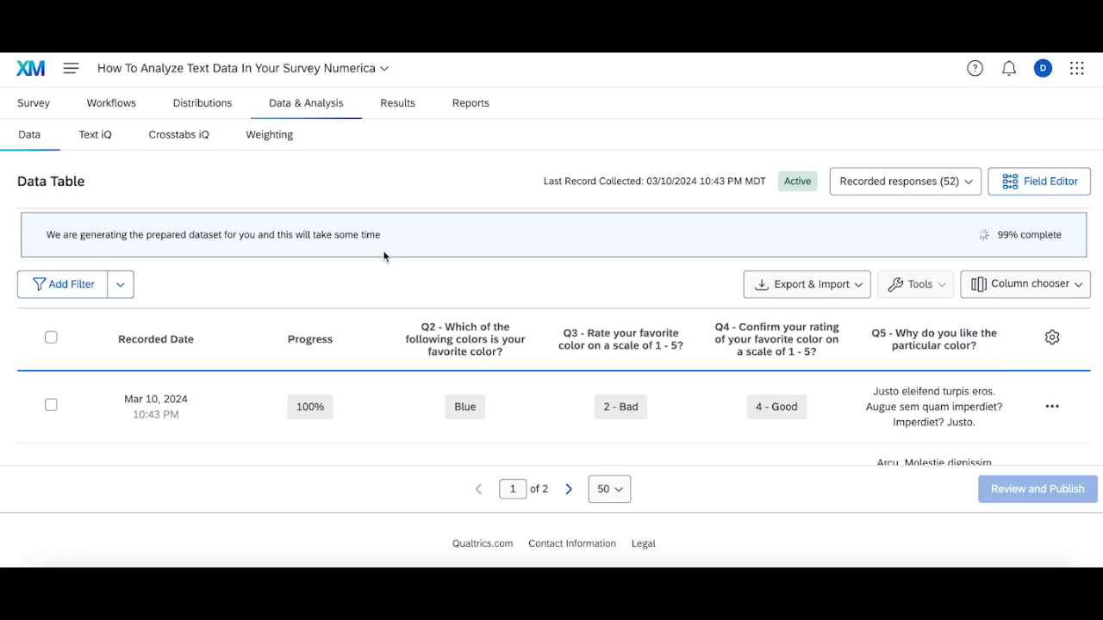
left_click(1040, 68)
left_click(949, 184)
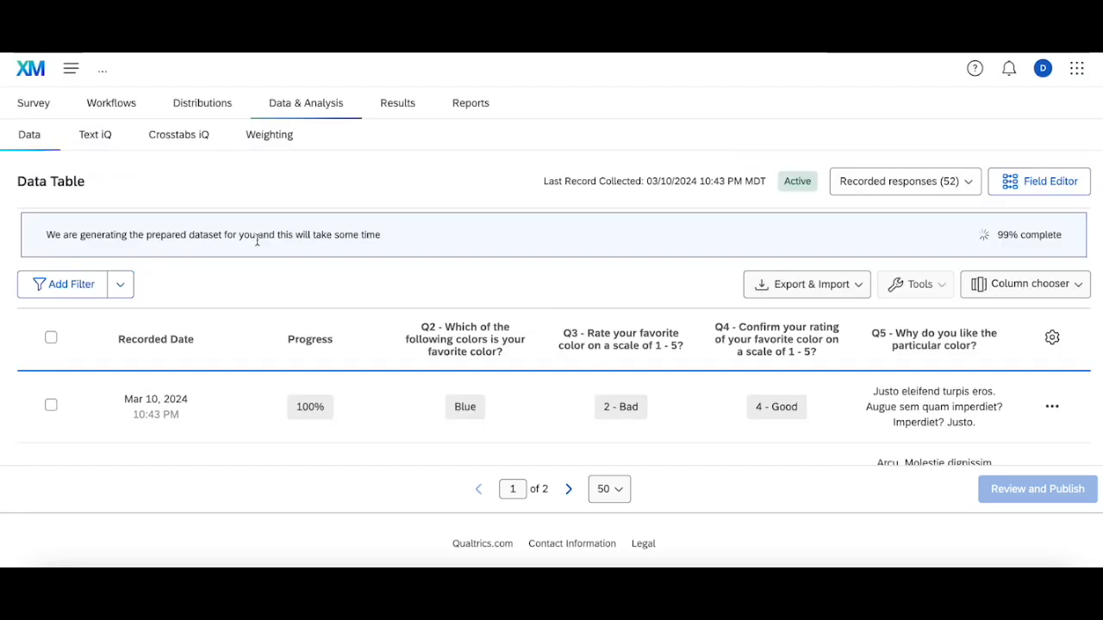
mouse_move(494, 323)
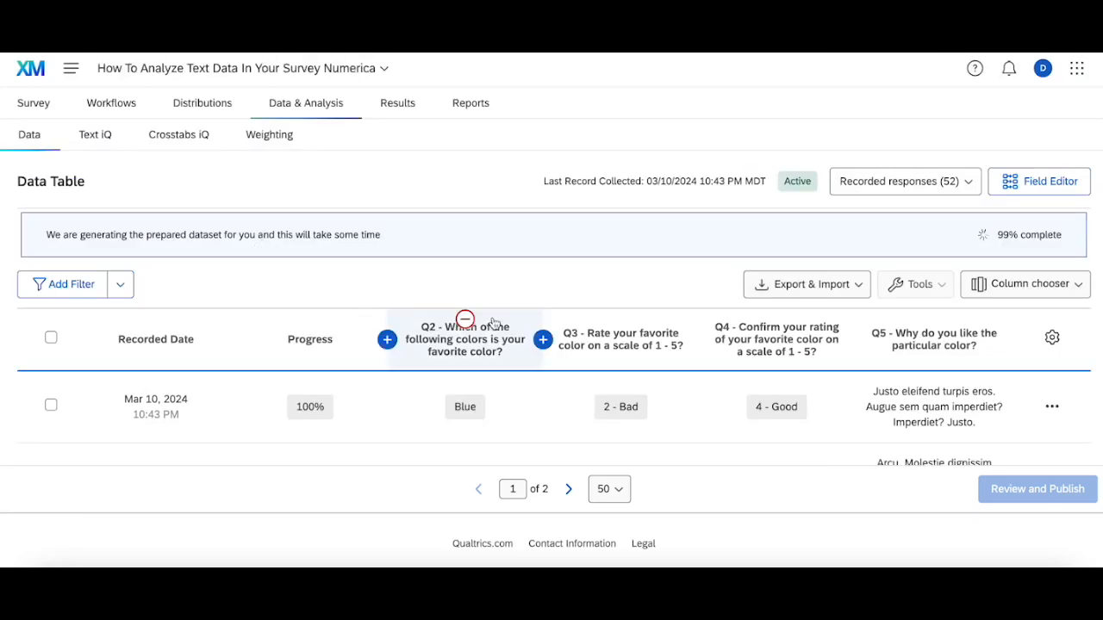
mouse_move(586, 367)
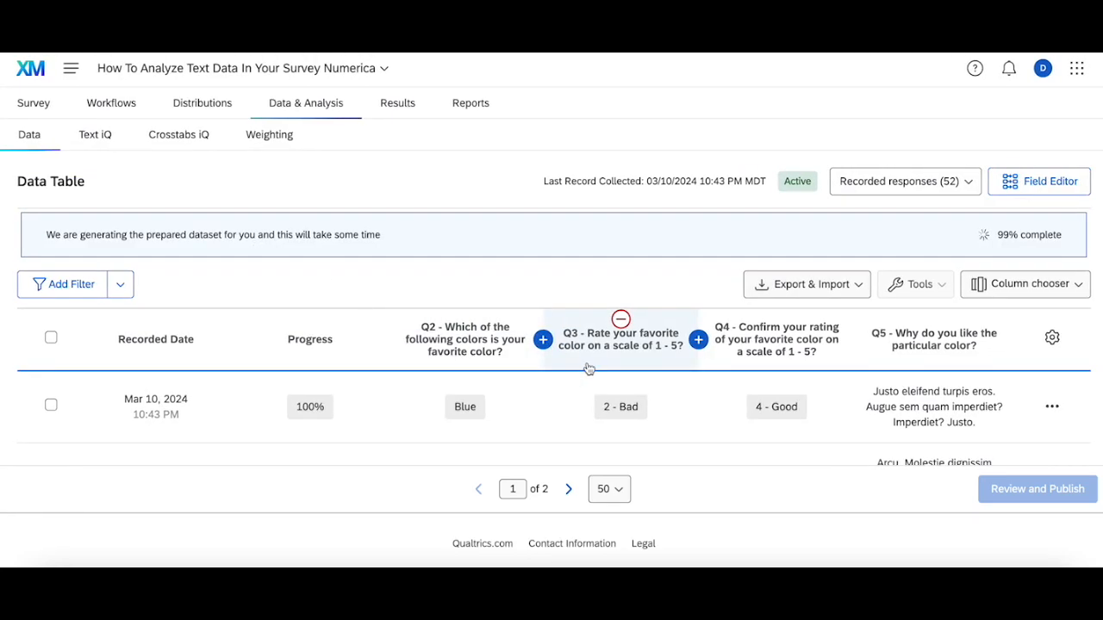
left_click(1013, 339)
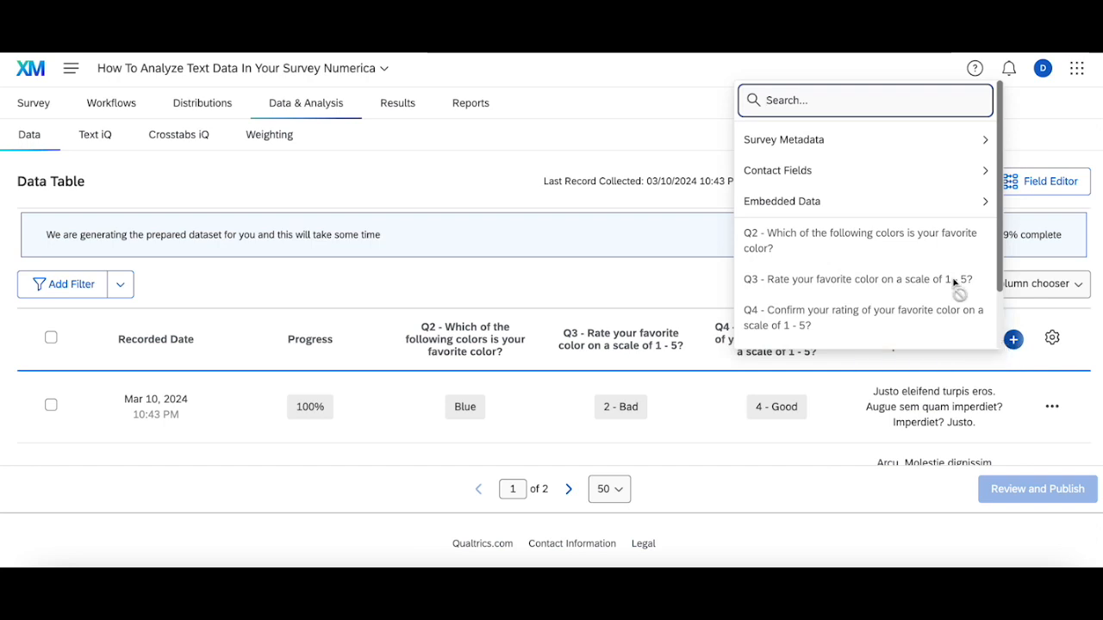
left_click(862, 200)
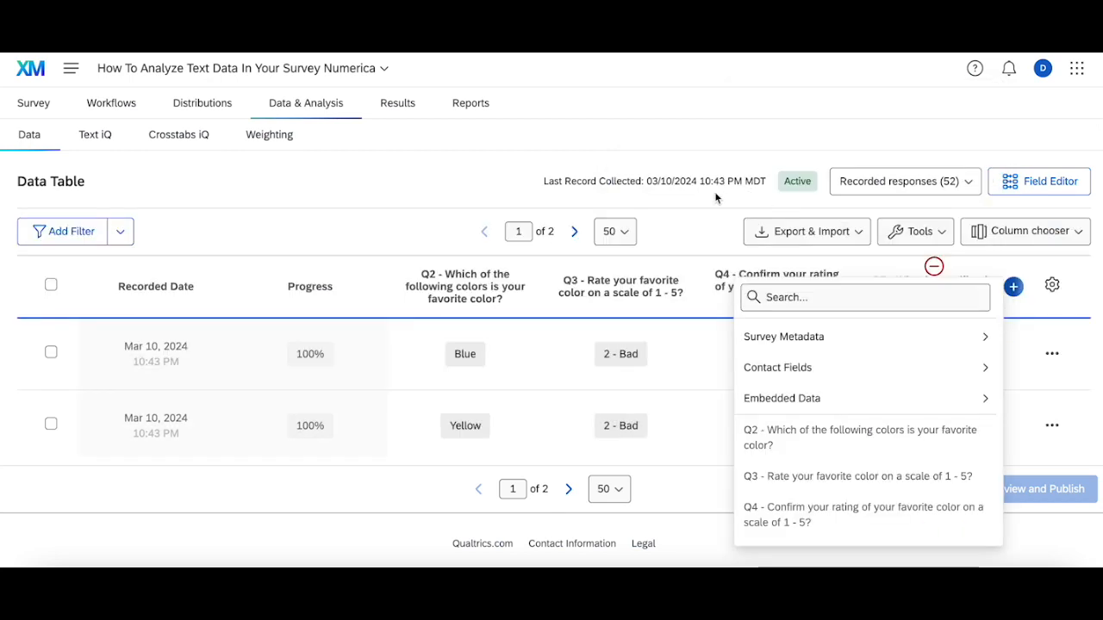
left_click(697, 207)
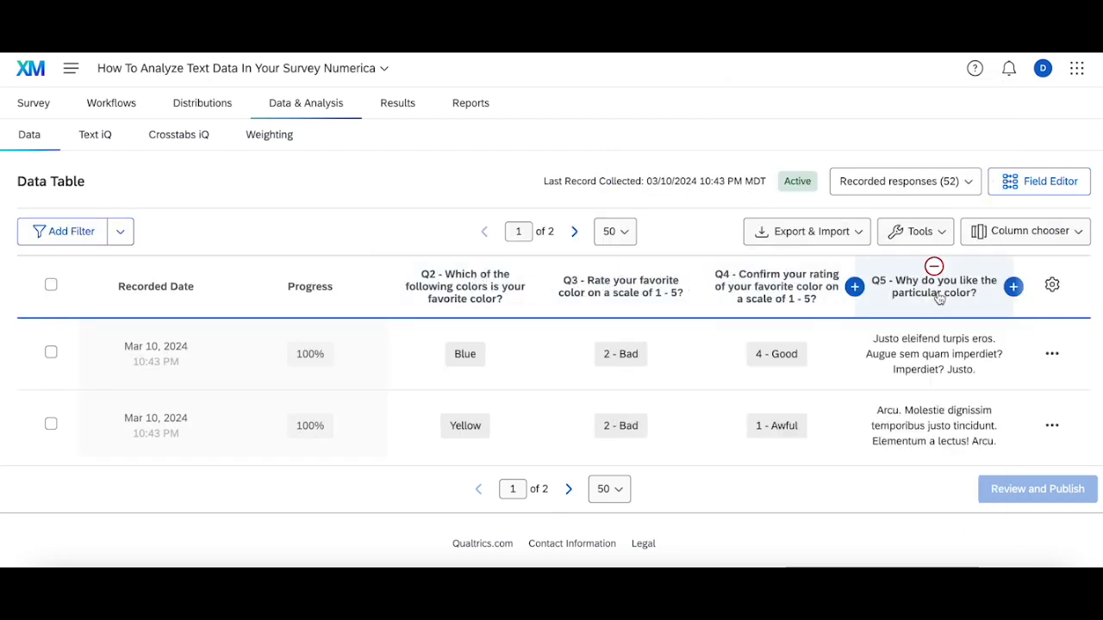
Add the embedded data field Q3 Numeric as a column after Q5 in the data table
left_click(1013, 286)
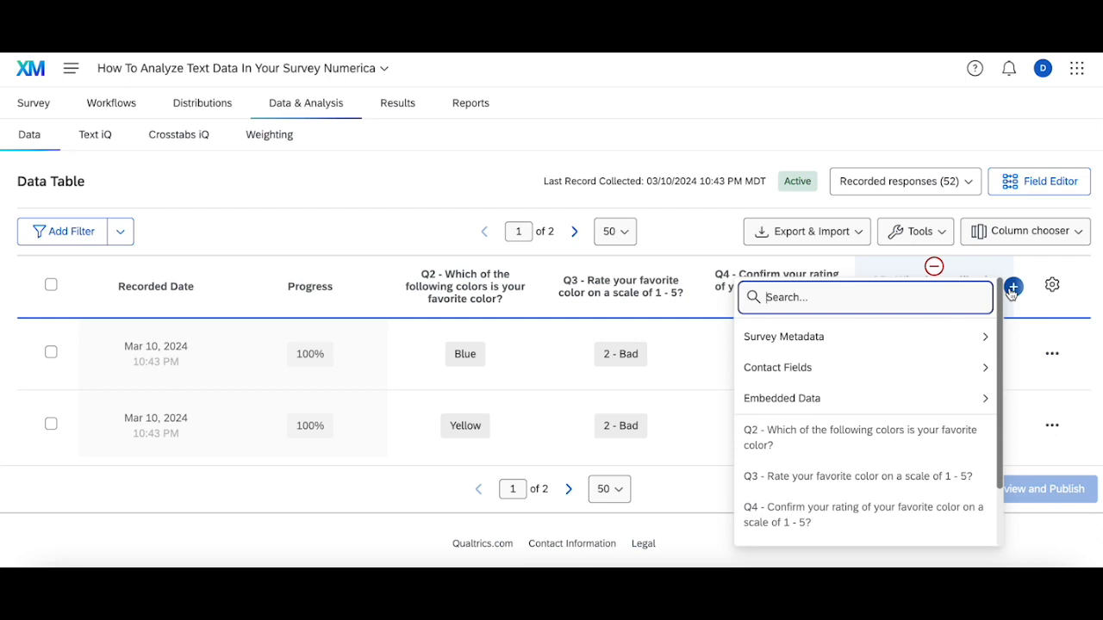
left_click(879, 371)
mouse_move(852, 405)
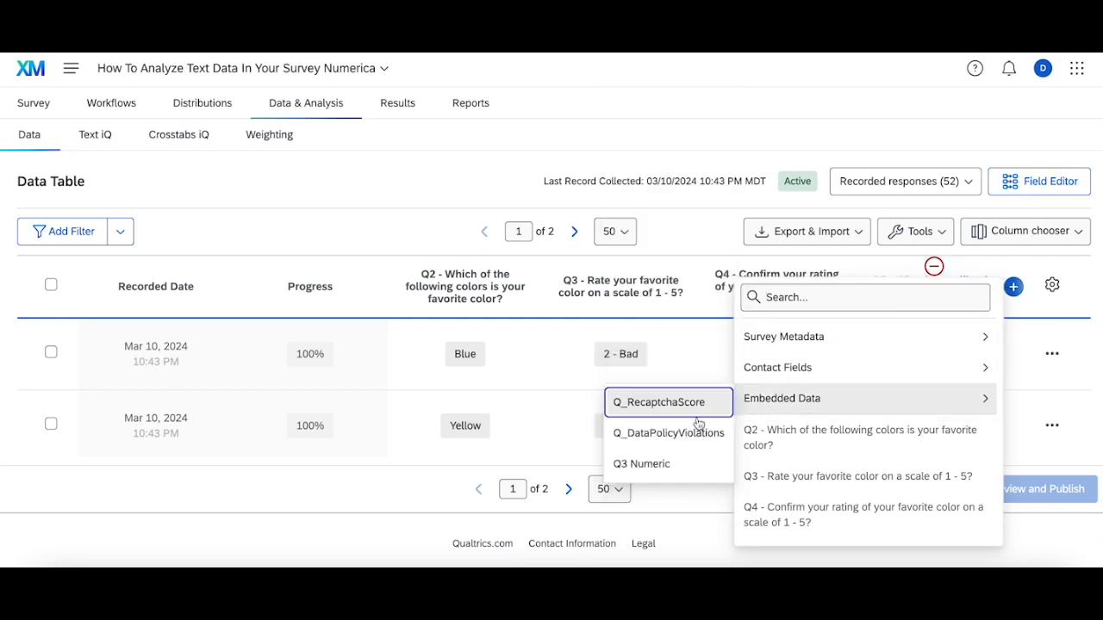
left_click(668, 472)
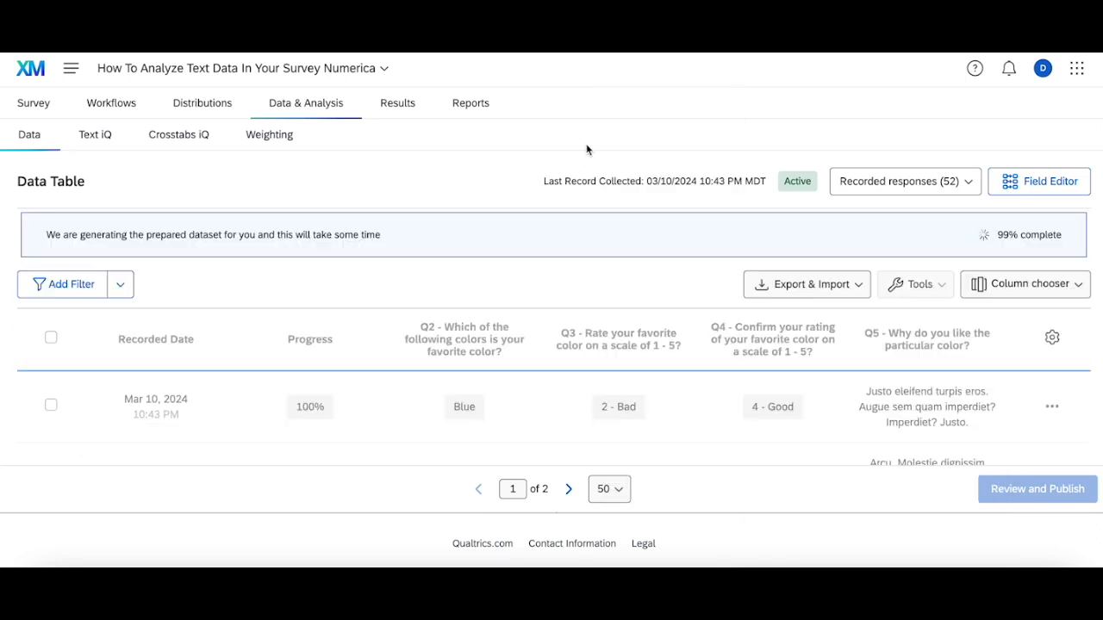
Compare the Q3 Numeric values with the Q3 text ratings across the recorded responses
scroll(662, 349, "down", 1)
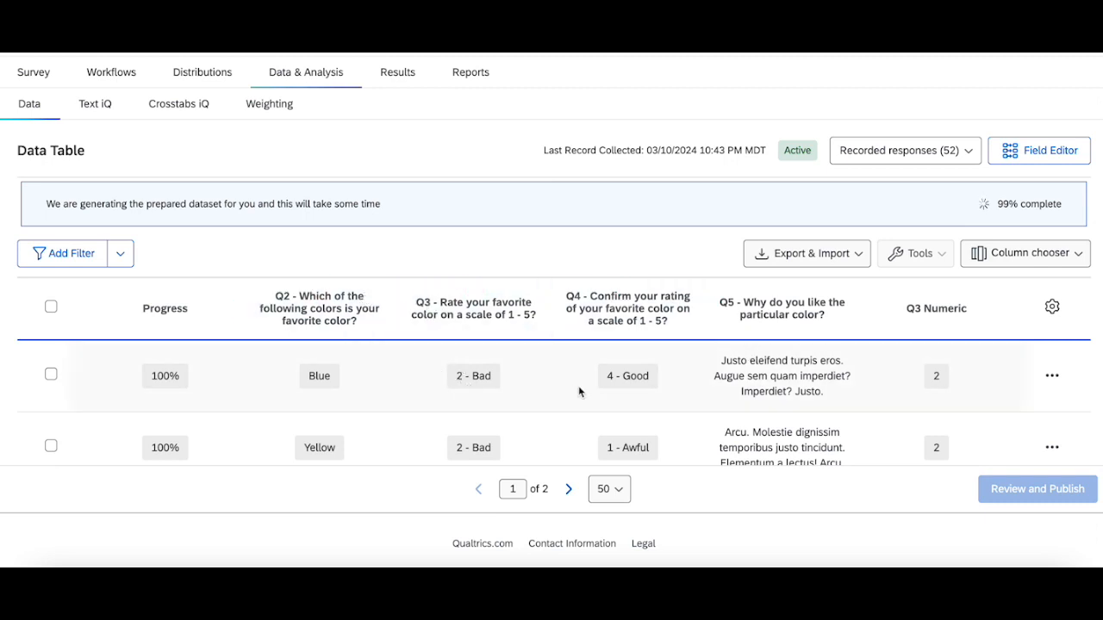
scroll(916, 369, "down", 1)
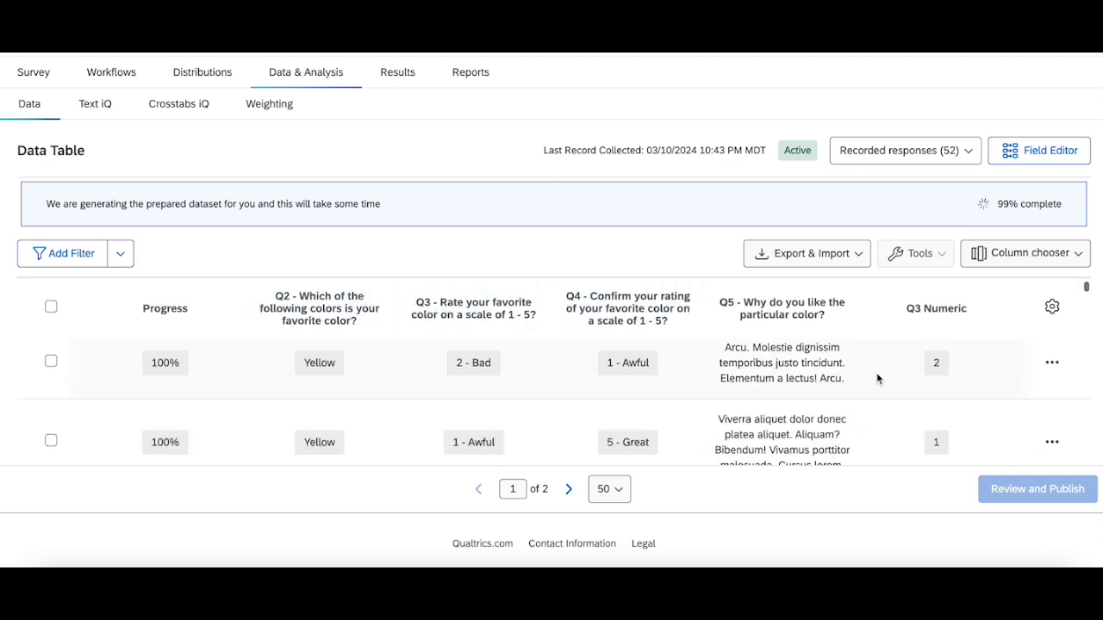
scroll(930, 453, "down", 1)
scroll(929, 449, "down", 1)
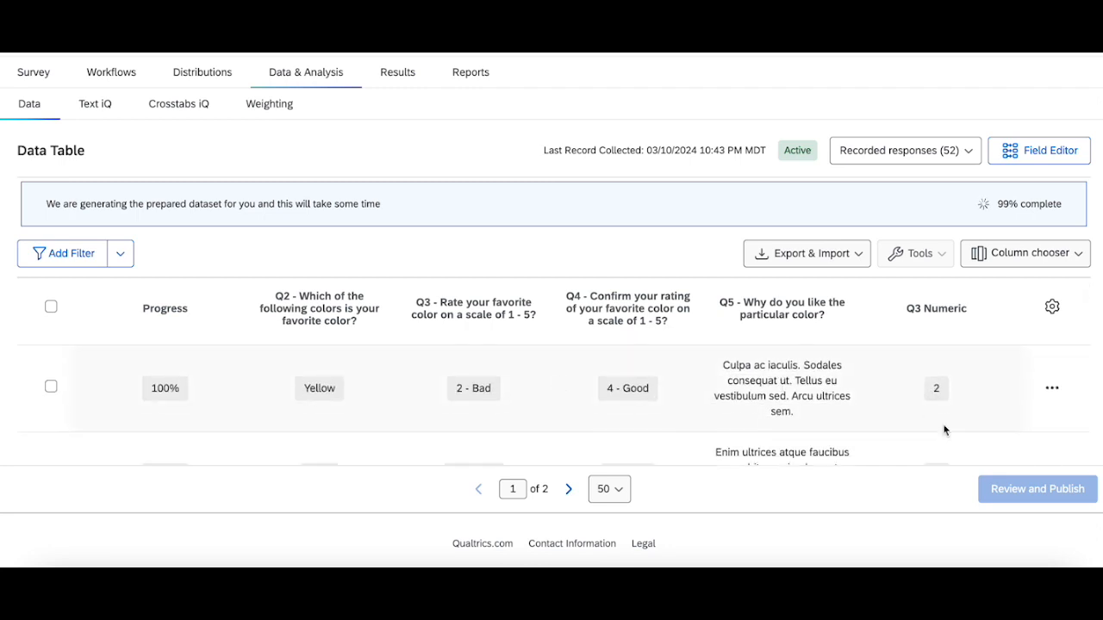
scroll(943, 430, "down", 1)
scroll(813, 445, "down", 1)
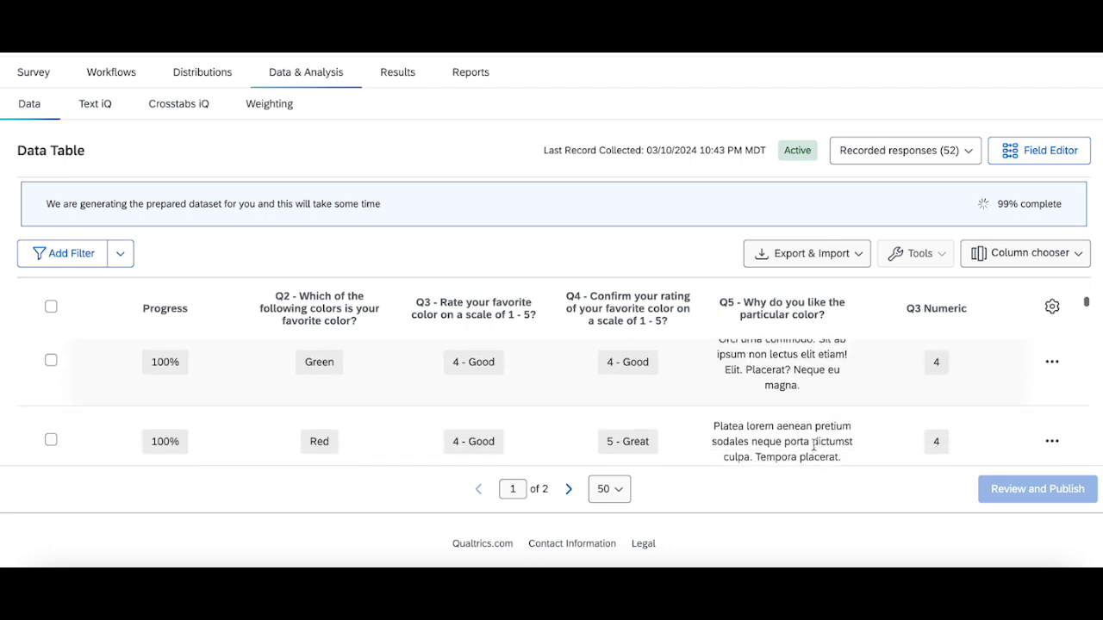
left_click(780, 454)
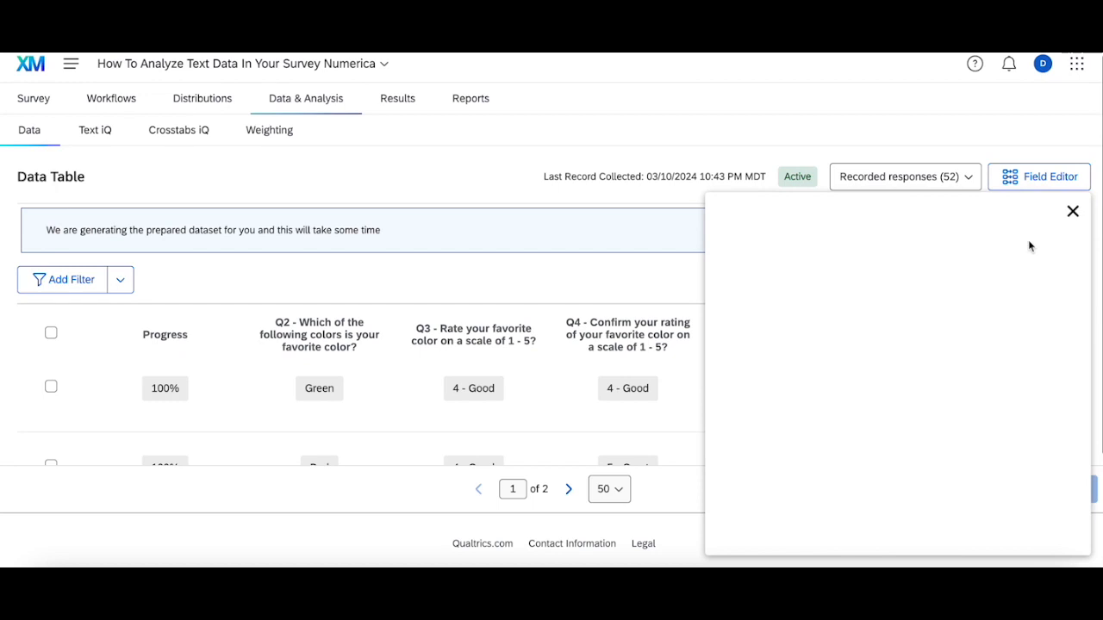
left_click(1073, 212)
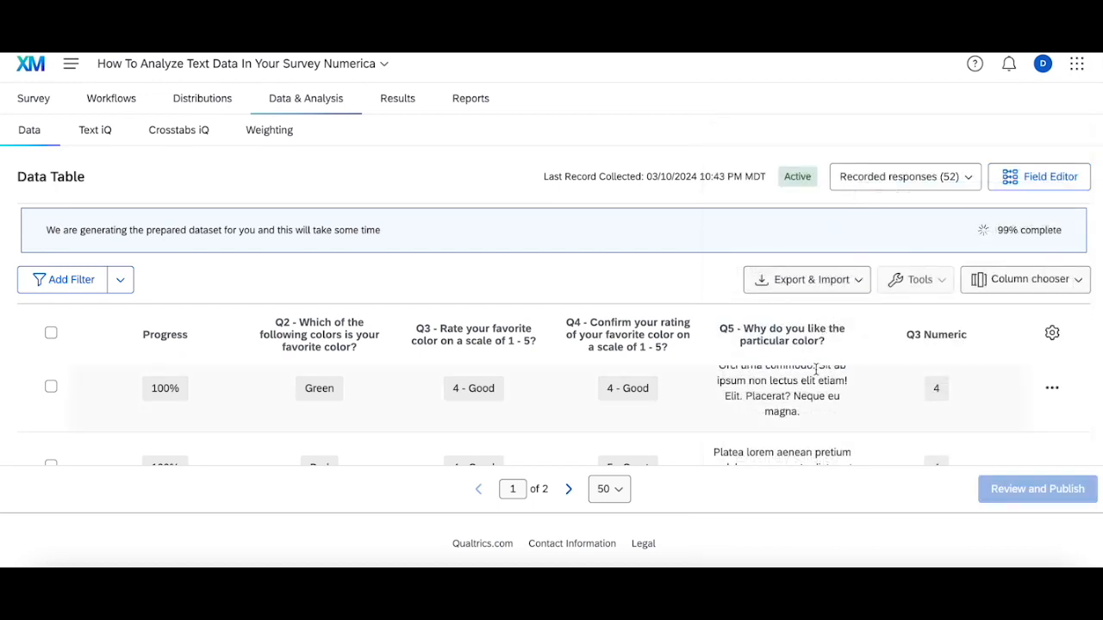
scroll(816, 368, "up", 3)
scroll(818, 372, "up", 1)
scroll(522, 269, "down", 1)
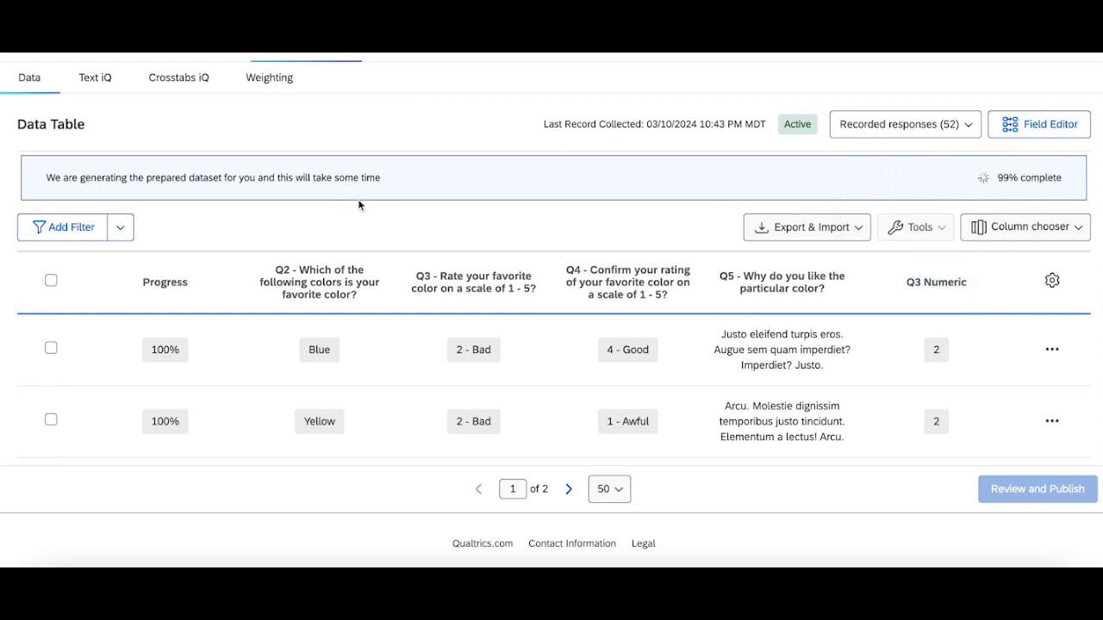
Go to the survey results, skip the tour and open the vertical bars widget for editing
scroll(270, 135, "up", 1)
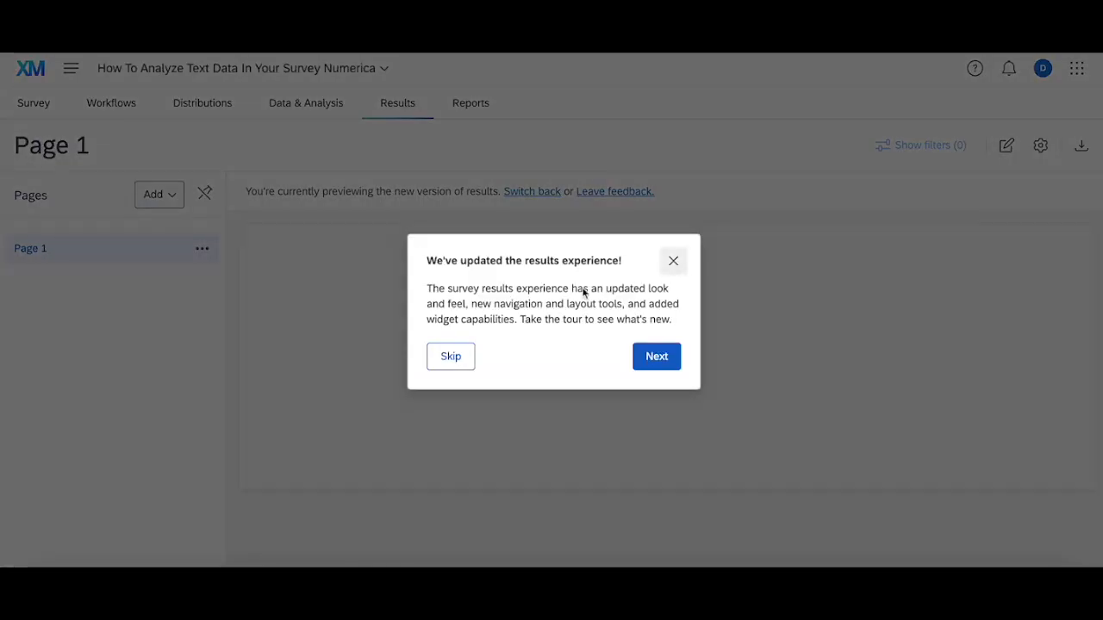
left_click(451, 355)
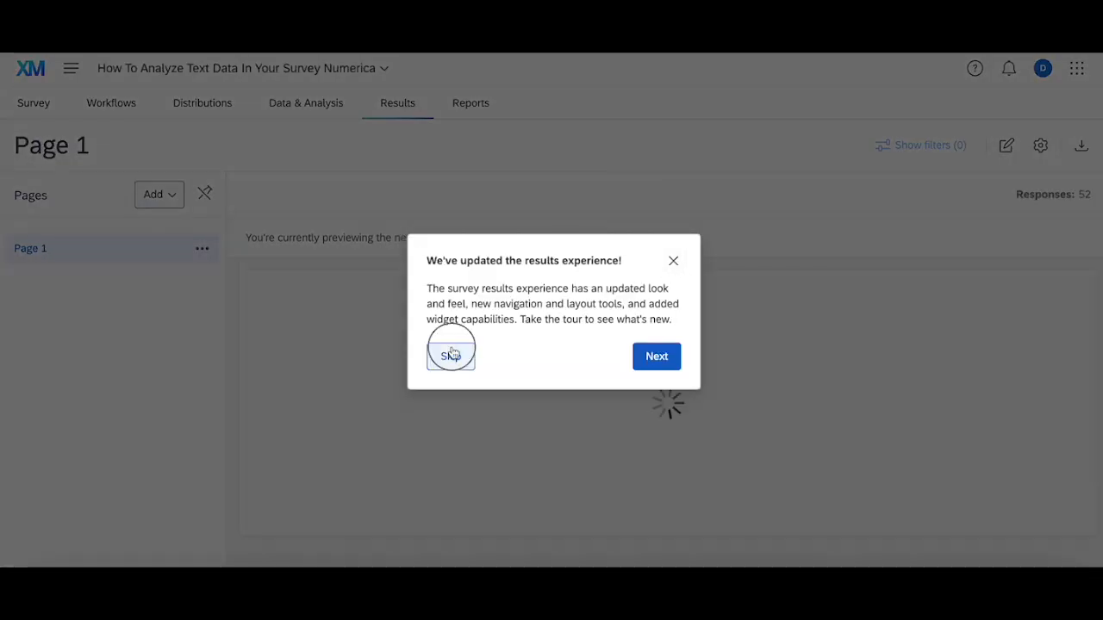
scroll(452, 350, "down", 1)
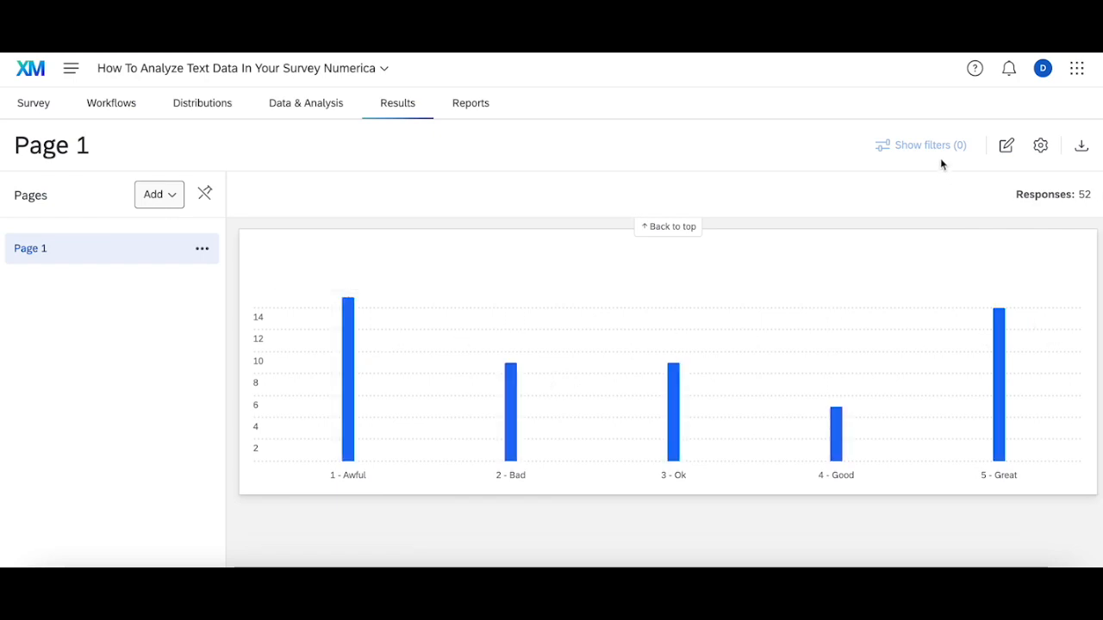
left_click(1005, 145)
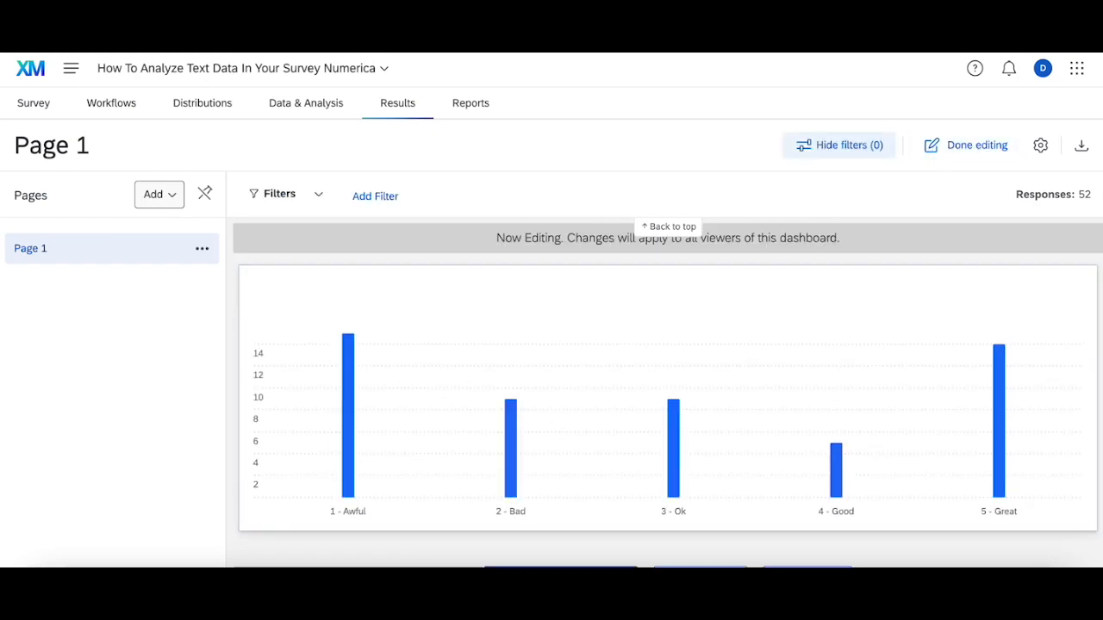
left_click(1066, 295)
left_click(1034, 334)
Change the bar chart's Count metric to the Average of the Q3 Numeric field
left_click(106, 352)
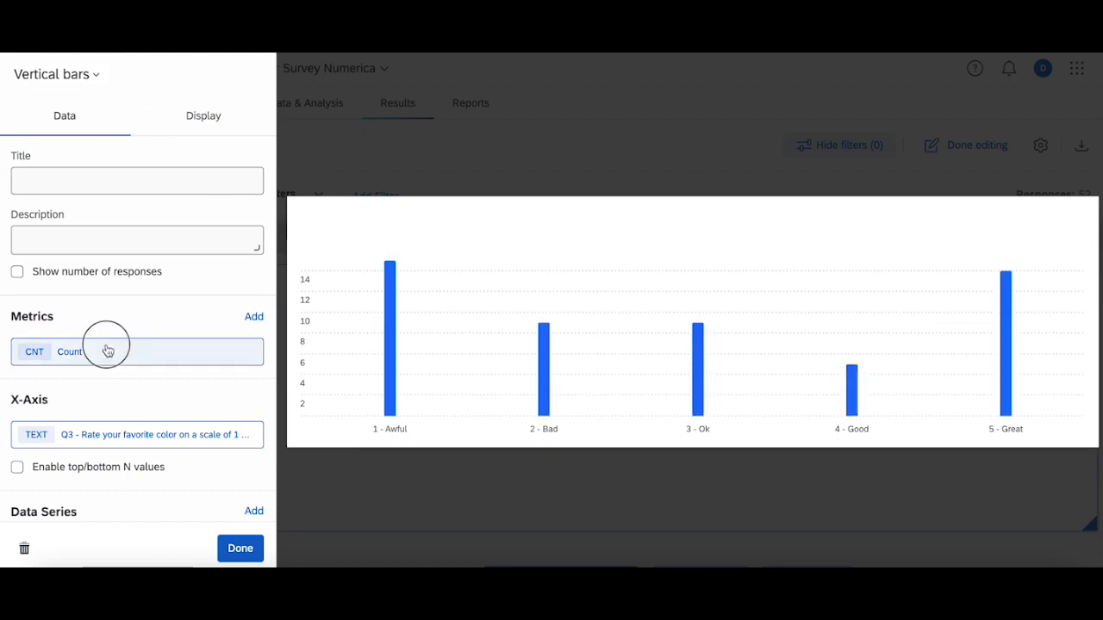
left_click(318, 280)
left_click(325, 337)
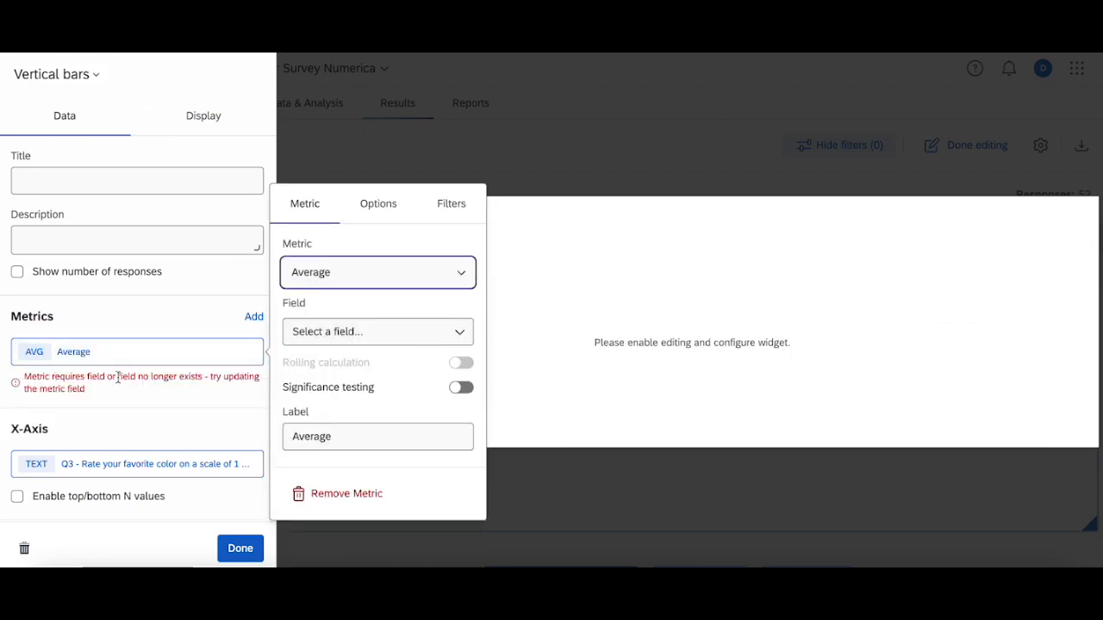
left_click(375, 338)
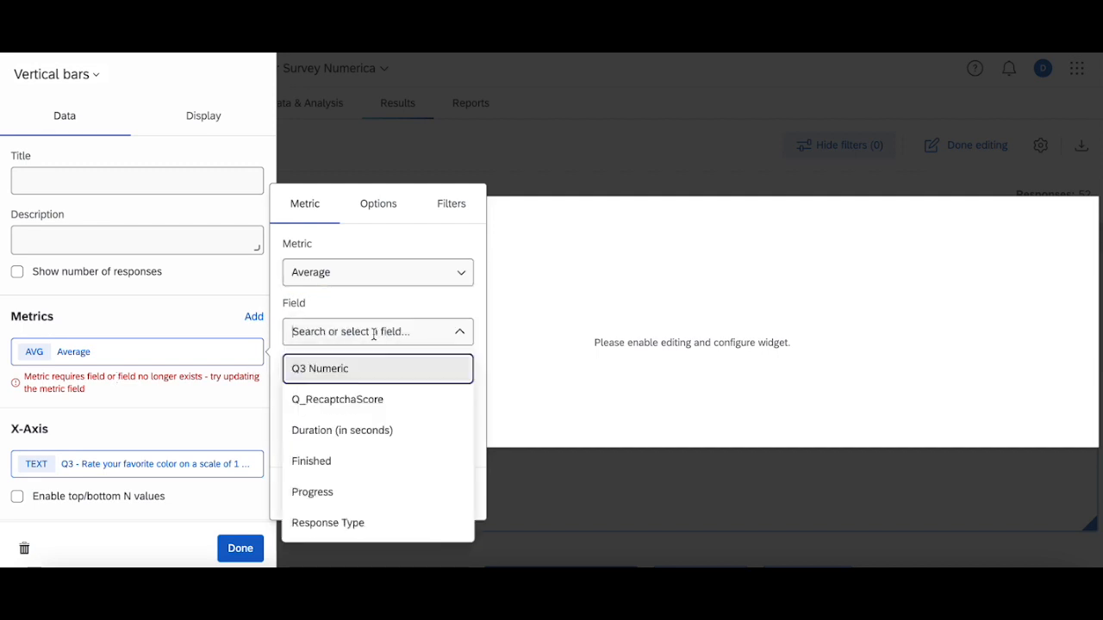
left_click(343, 379)
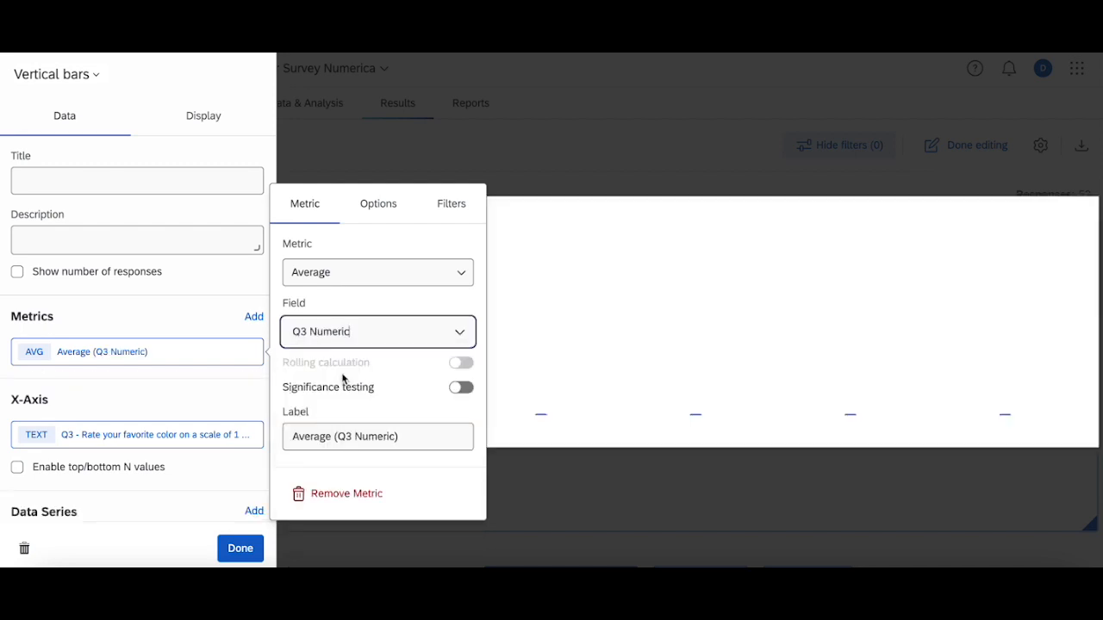
left_click(524, 342)
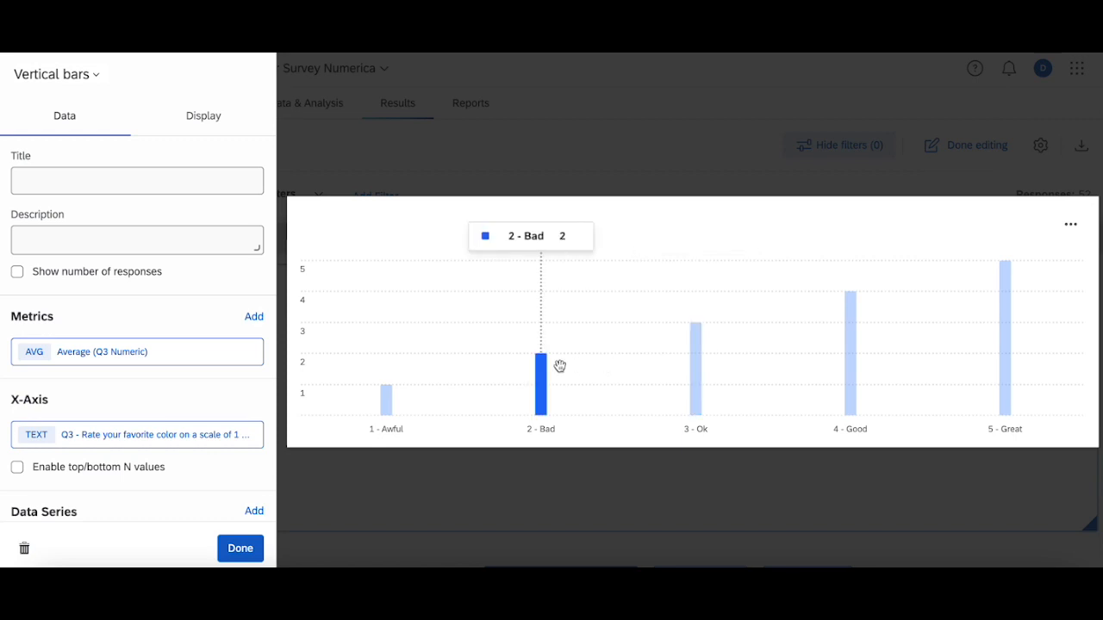
Remove the Q3 question from the x-axis and set the Q3 Numeric average to 2 decimal places
left_click(159, 434)
left_click(364, 514)
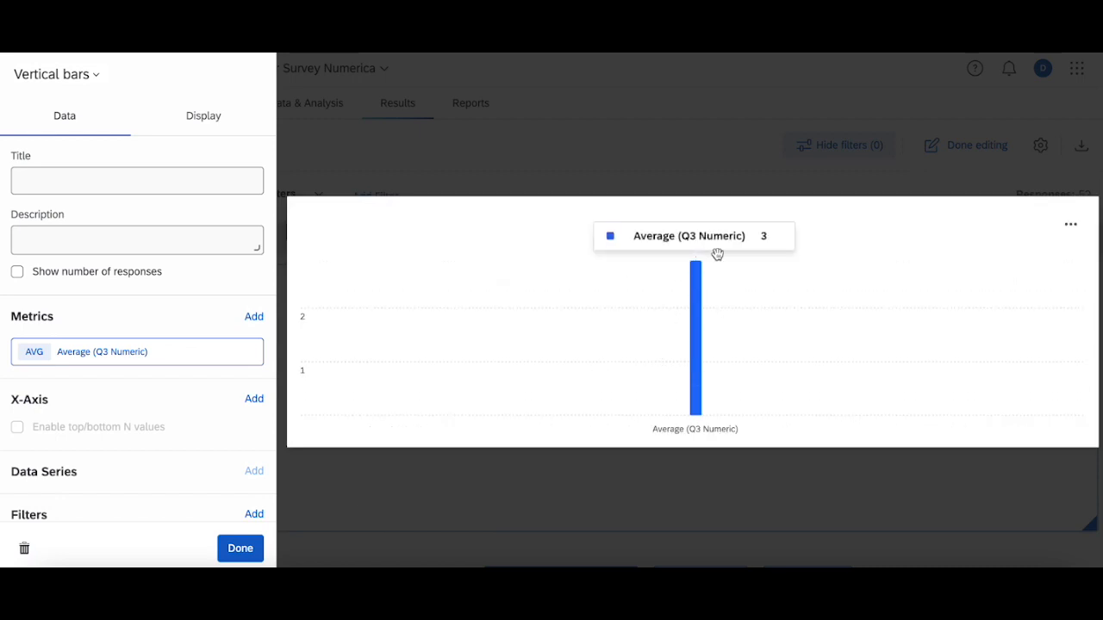
left_click(143, 351)
left_click(366, 210)
left_click(365, 385)
left_click(364, 383)
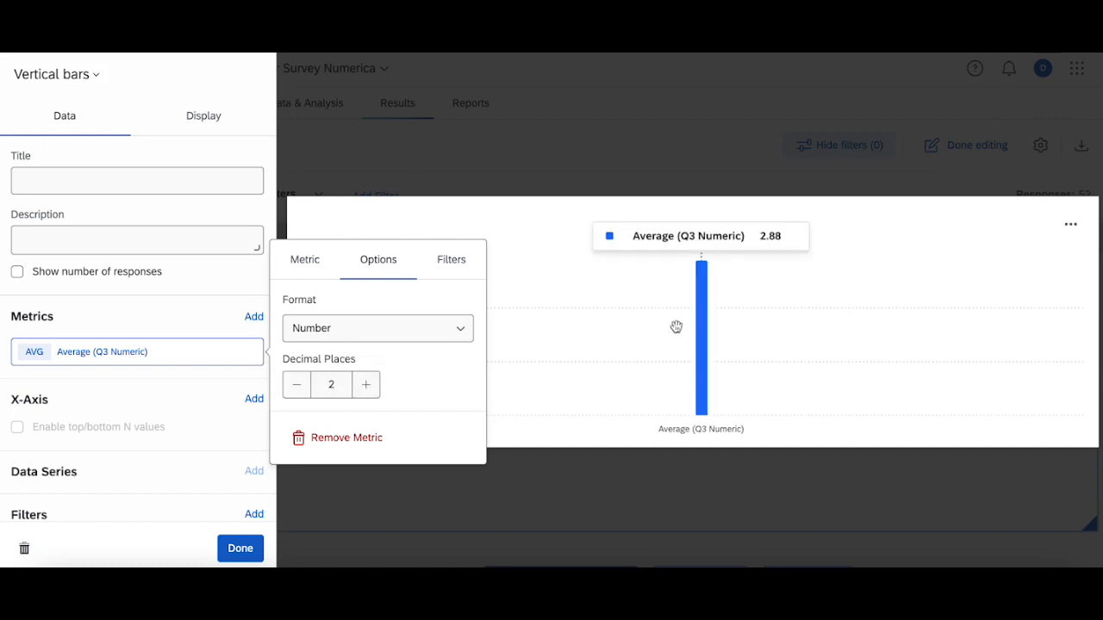
Turn on the display of data values for the bar chart
left_click(197, 128)
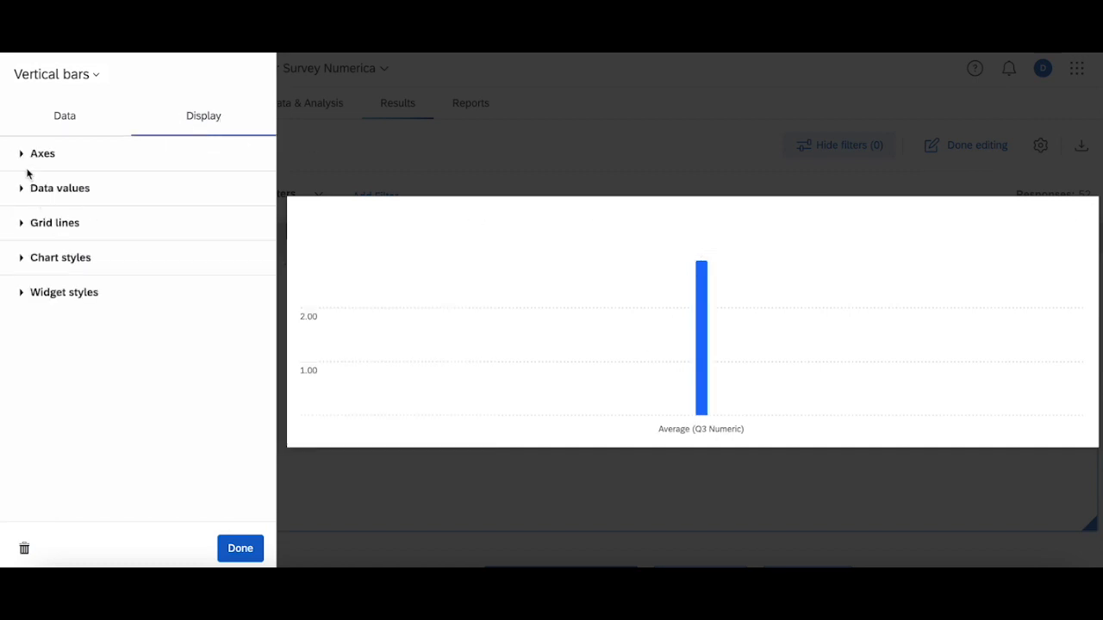
left_click(21, 189)
left_click(236, 216)
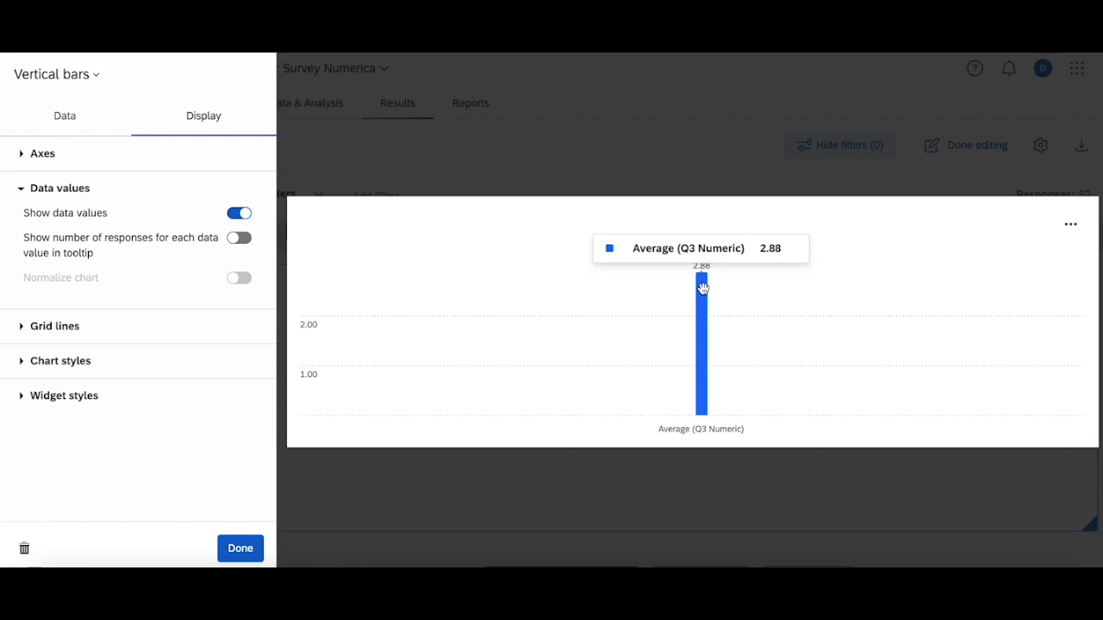
Add a widget filter on the Q2 favorite color question, limit it to Red and leave the widget editor
left_click(78, 123)
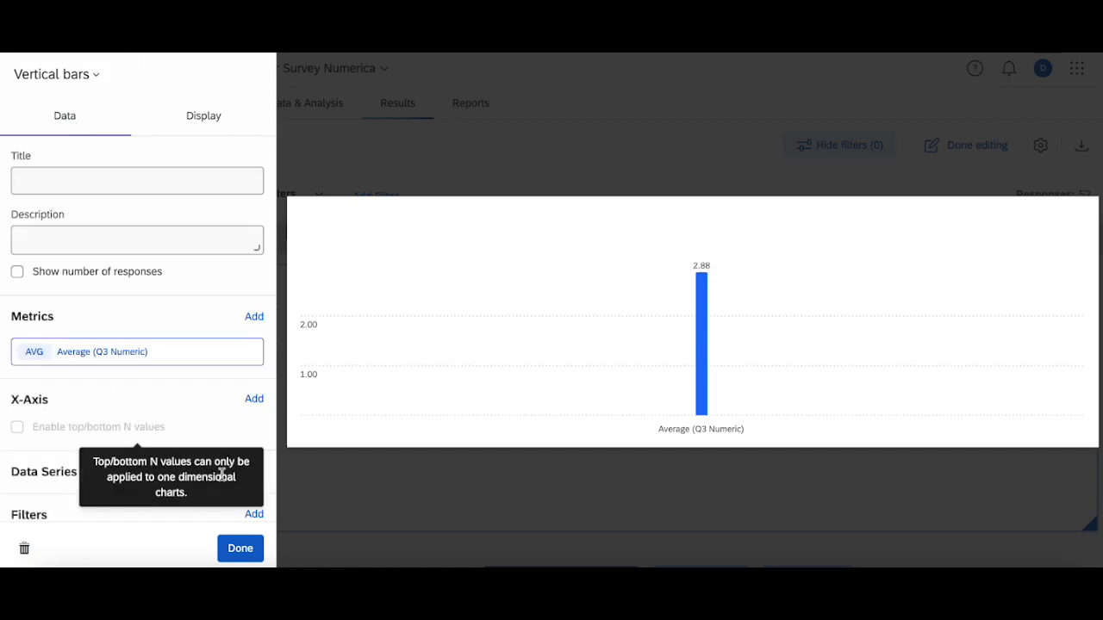
left_click(255, 516)
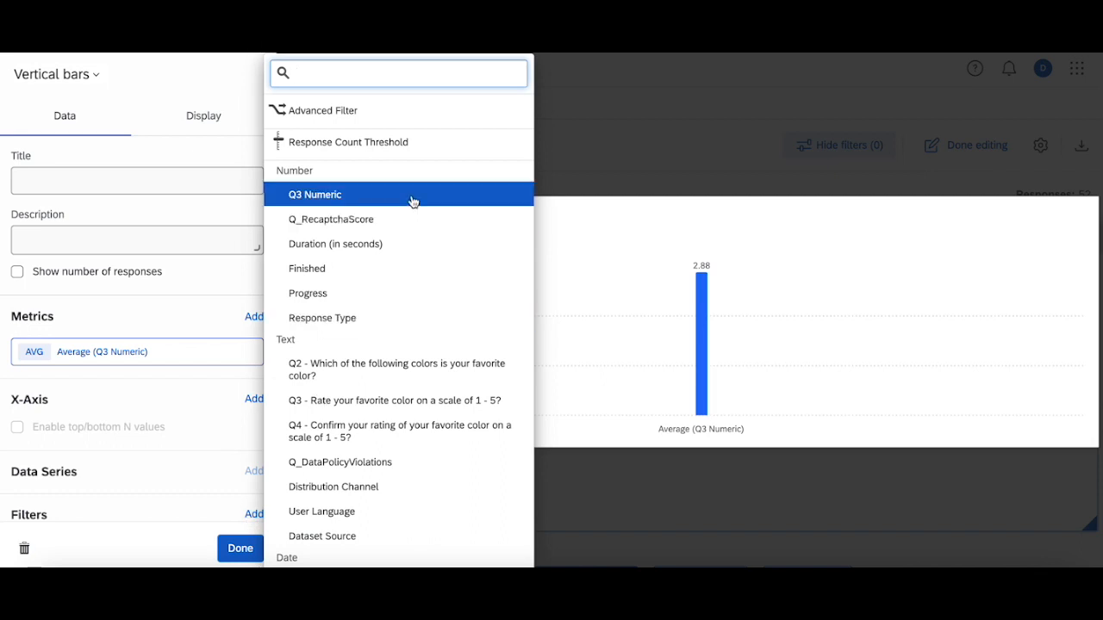
left_click(401, 376)
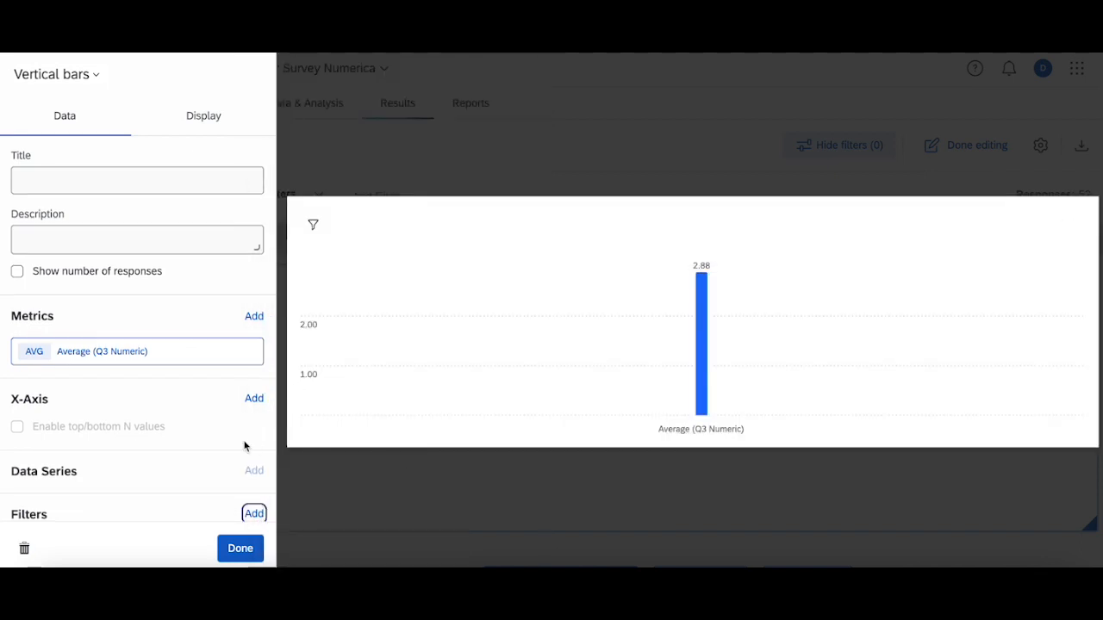
scroll(244, 446, "down", 3)
left_click(173, 405)
left_click(304, 412)
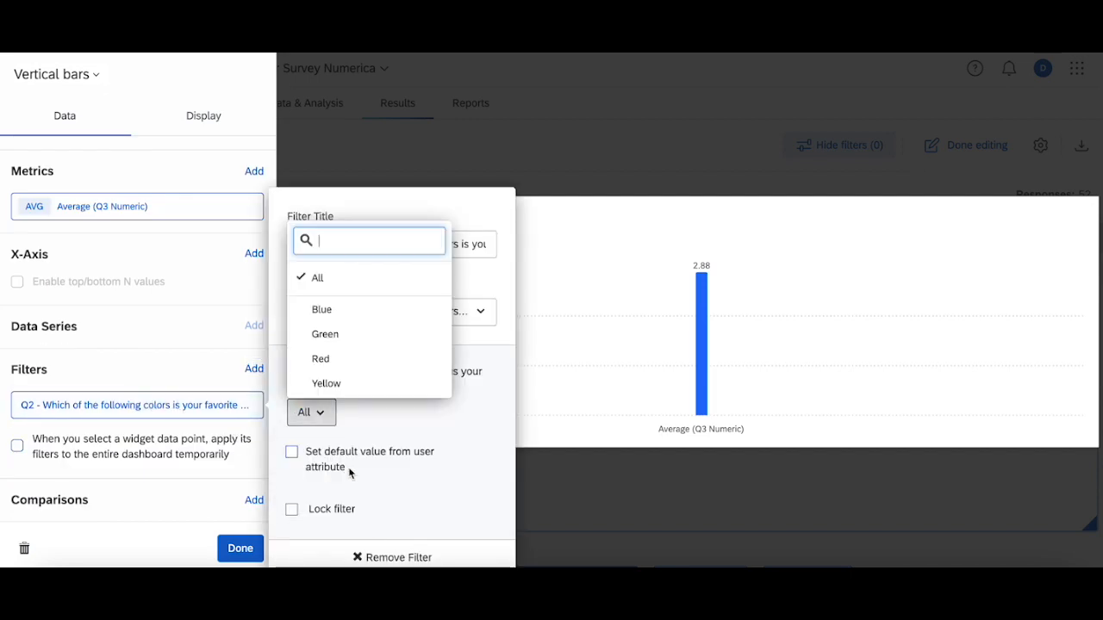
left_click(354, 358)
left_click(601, 301)
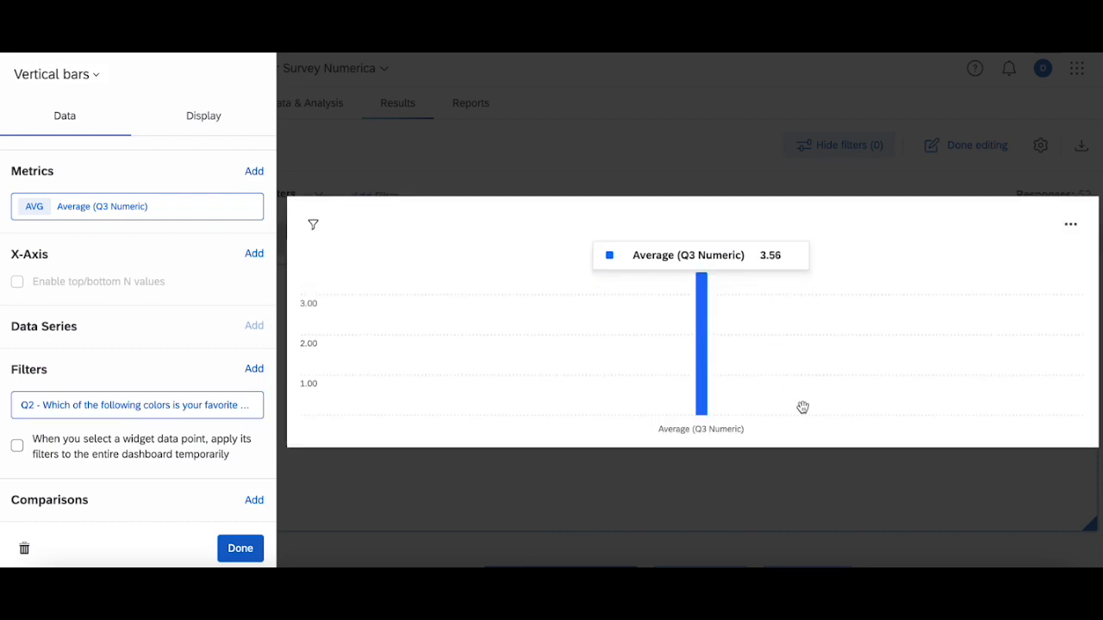
left_click(589, 151)
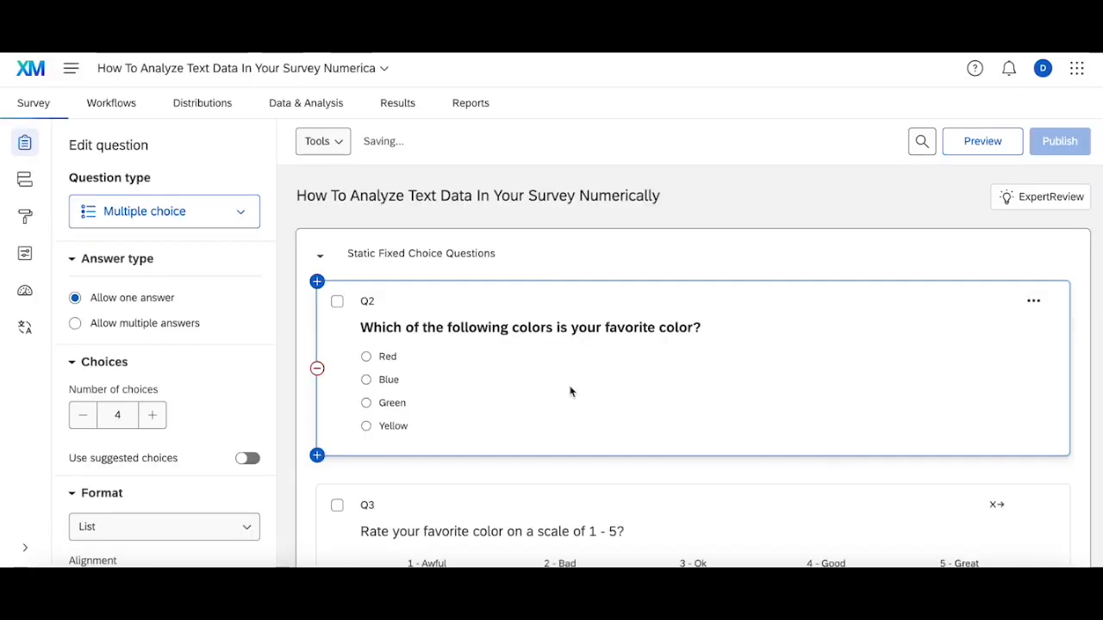
Review the recode values assigned to the Q3 rating choices in the survey builder and close them
left_click(582, 403)
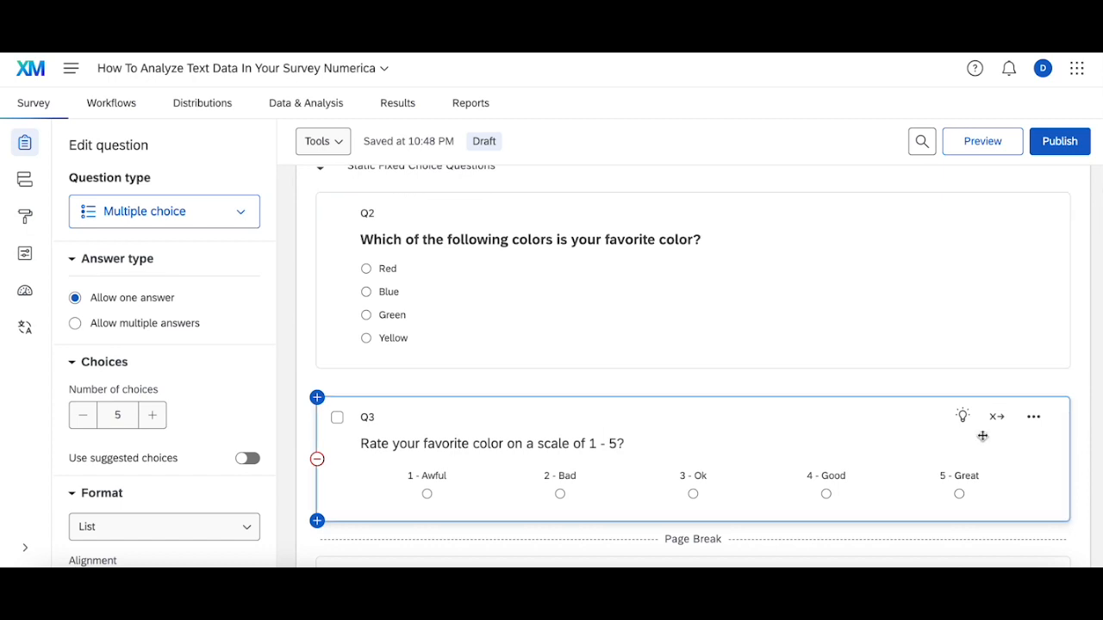
mouse_move(1002, 421)
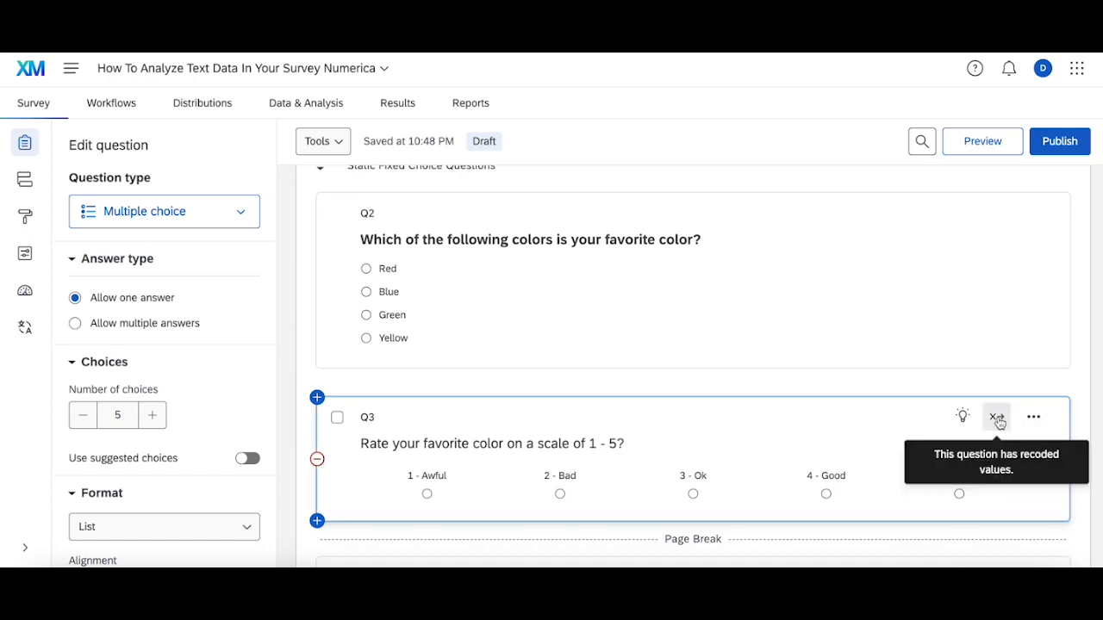
scroll(178, 395, "down", 5)
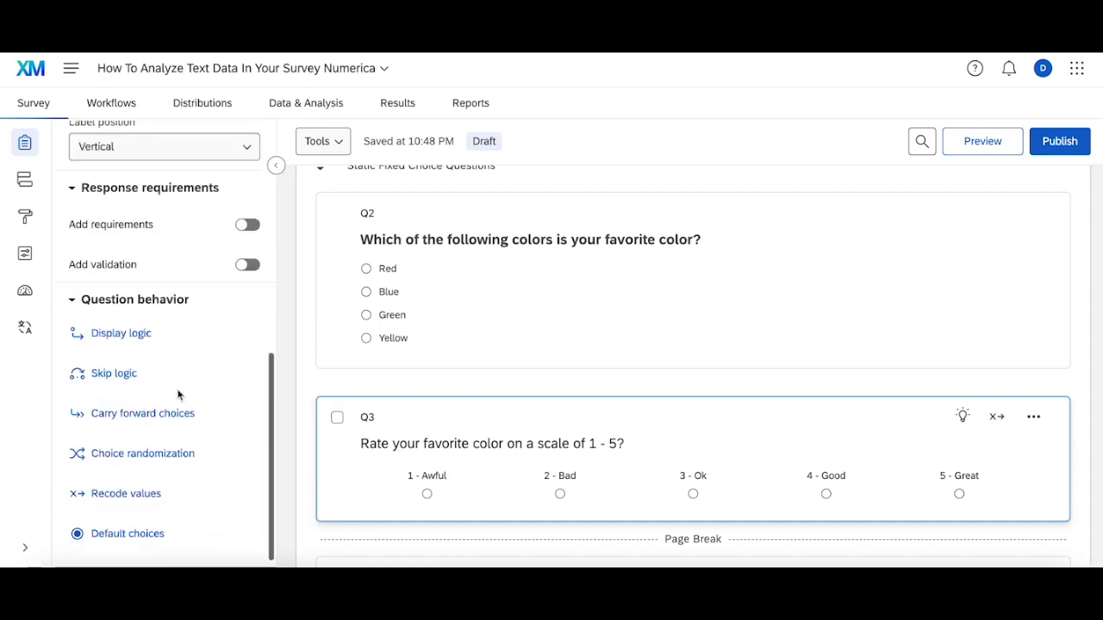
scroll(178, 394, "down", 1)
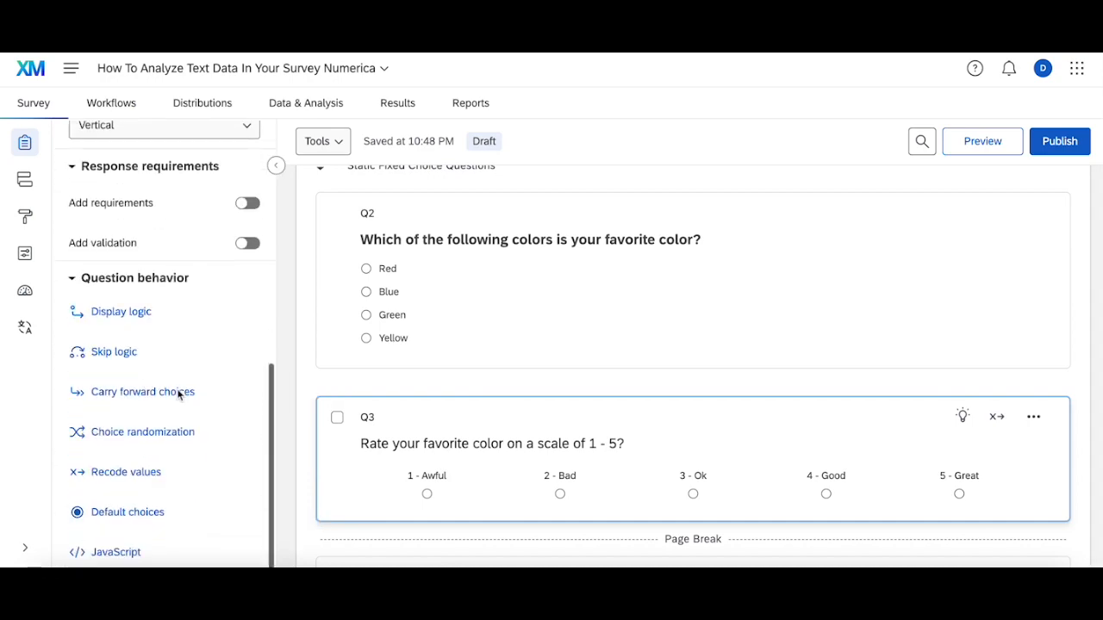
left_click(131, 477)
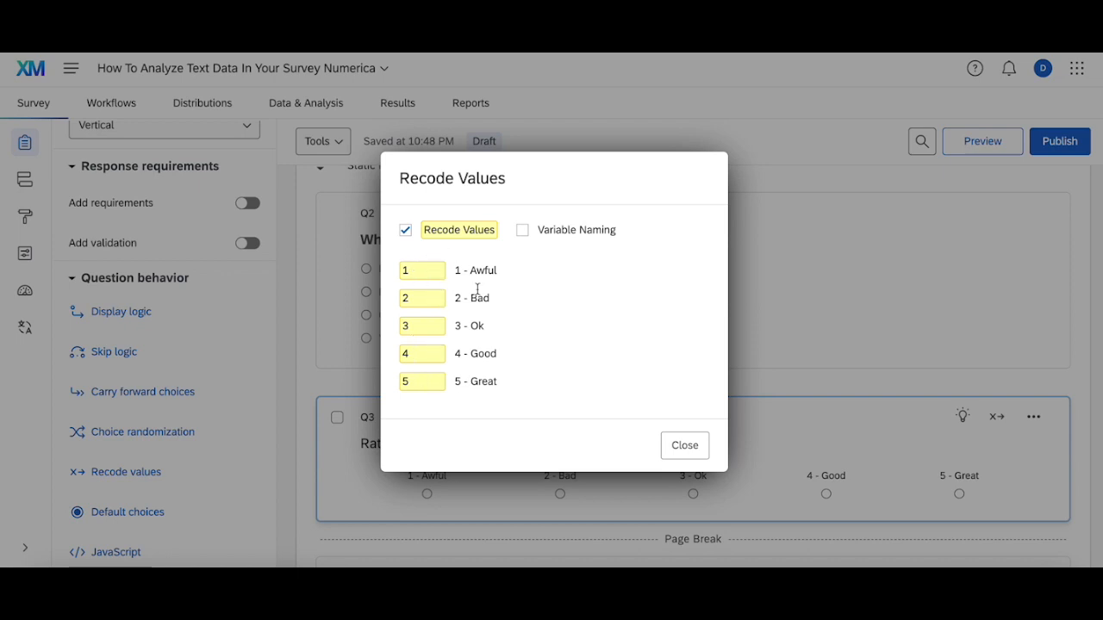
left_click(670, 445)
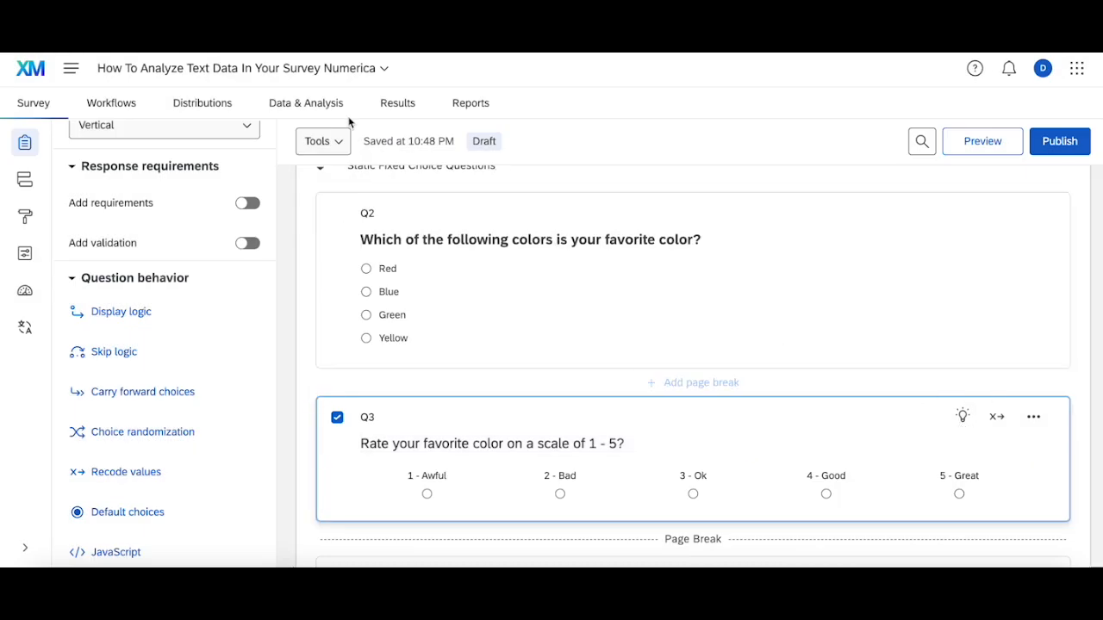
Review in the Field Editor how a formula field takes Q3 as its source, and cancel without creating a field
left_click(309, 111)
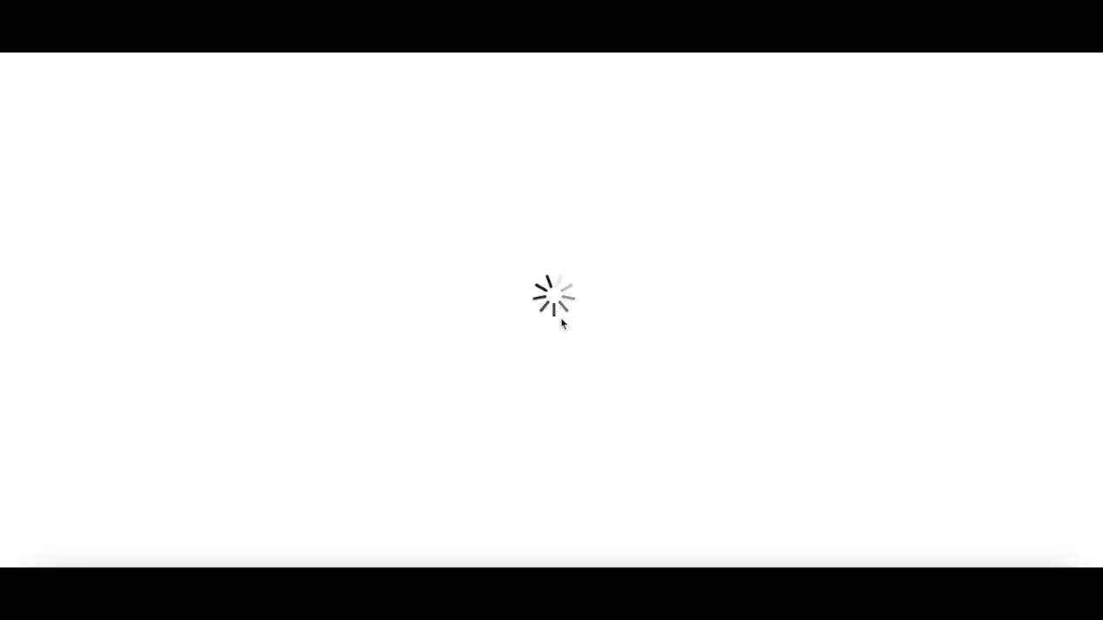
left_click(1038, 82)
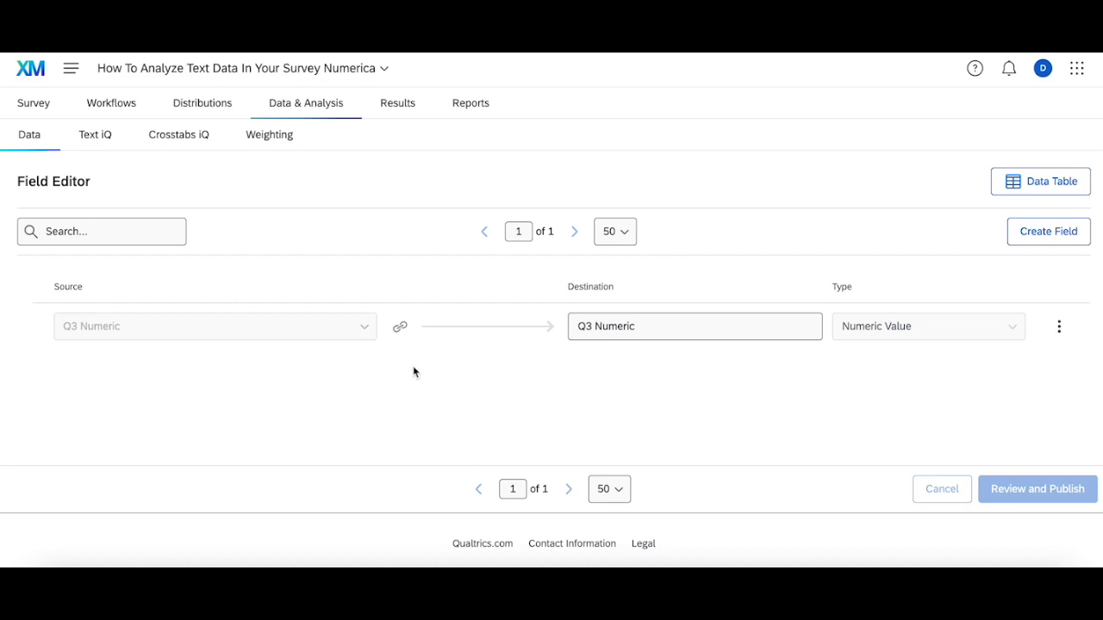
left_click(1038, 229)
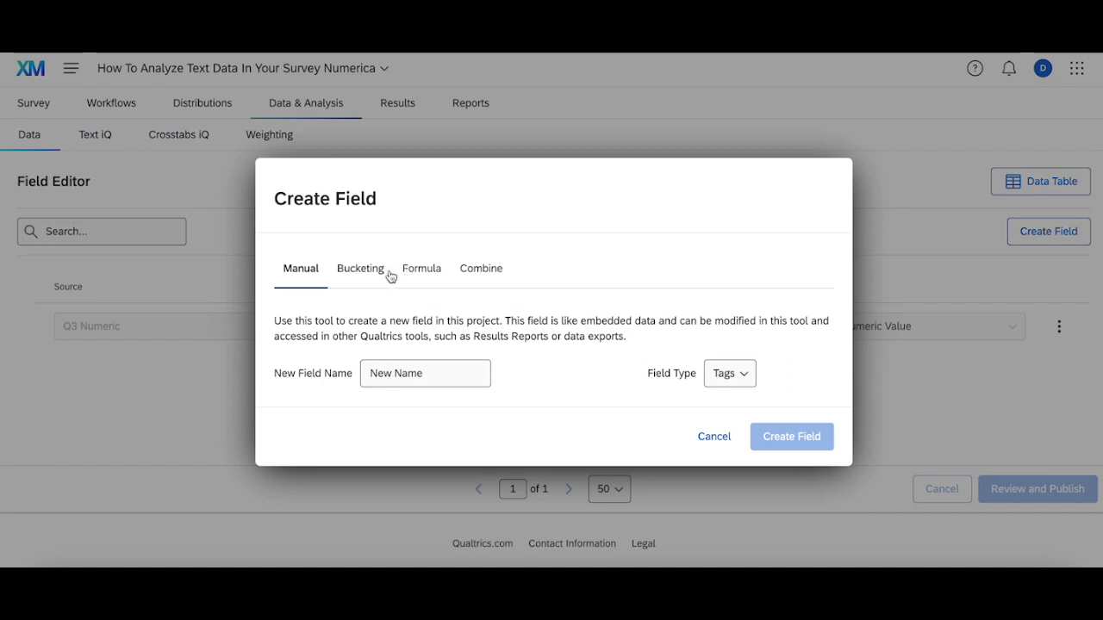
left_click(421, 266)
left_click(396, 362)
key("BackSpace")
key("BackSpace")
key("BackSpace")
key("BackSpace")
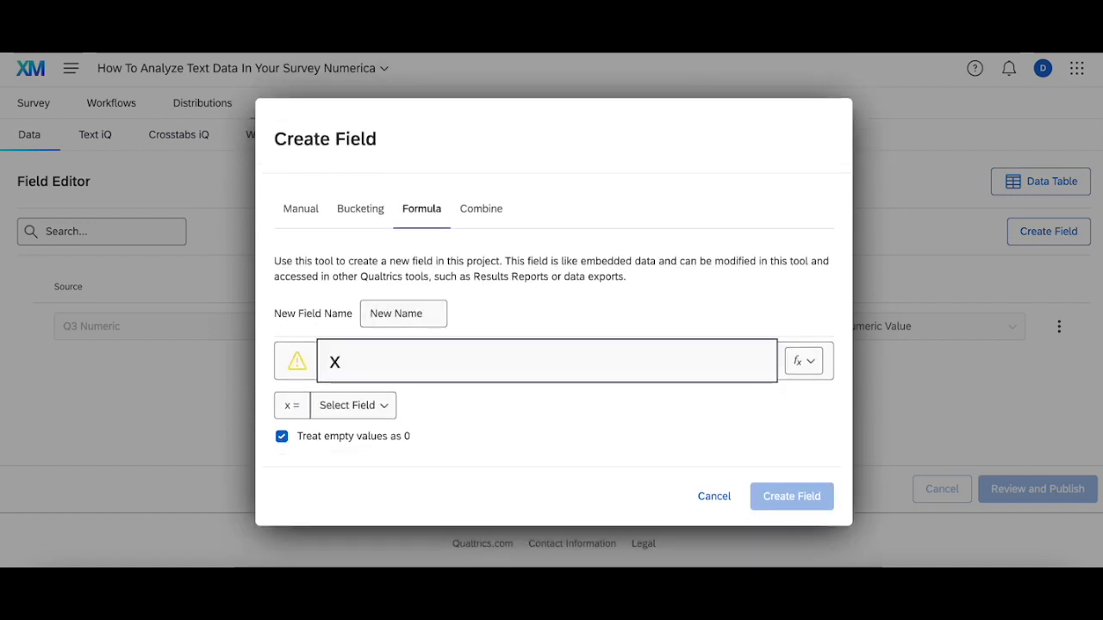
left_click(326, 406)
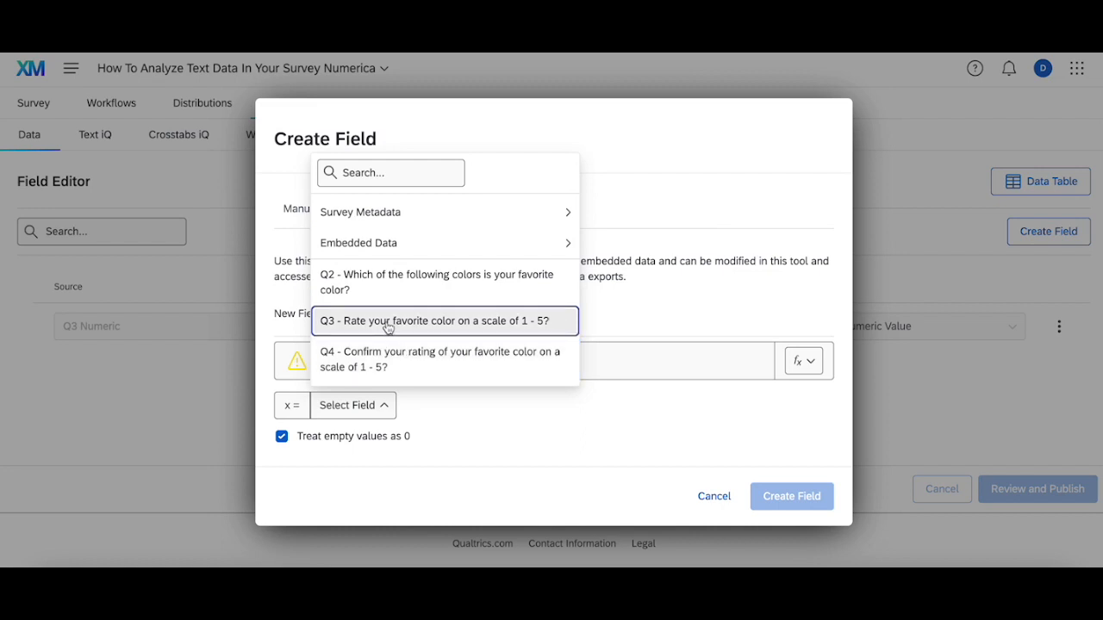
left_click(698, 491)
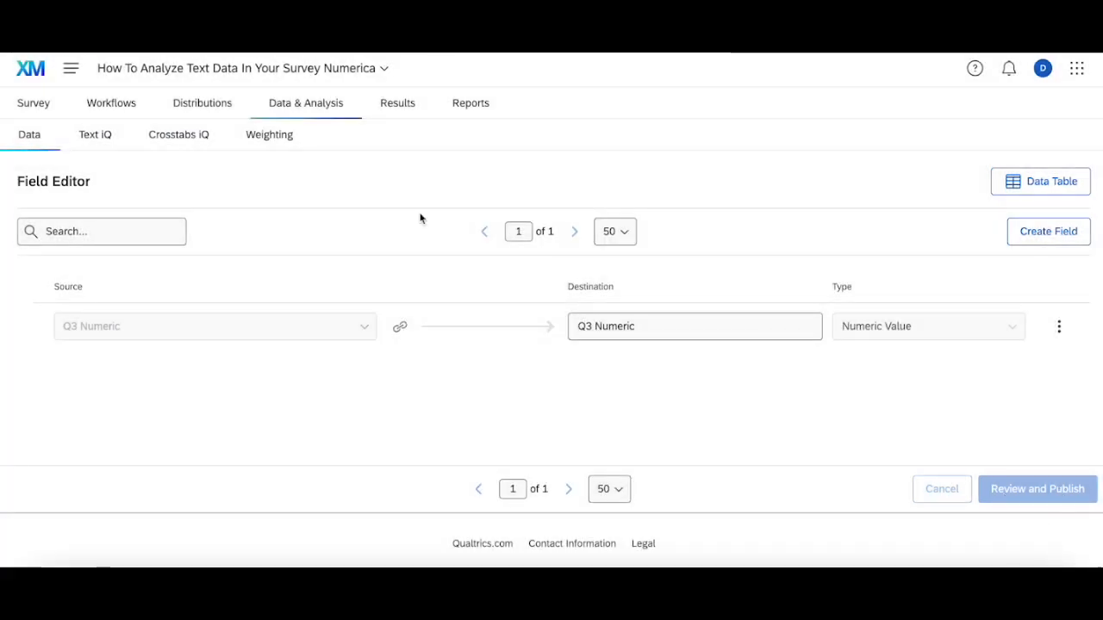
Return to the survey results and skip the tour to view the filtered Q3 Numeric average chart
left_click(395, 101)
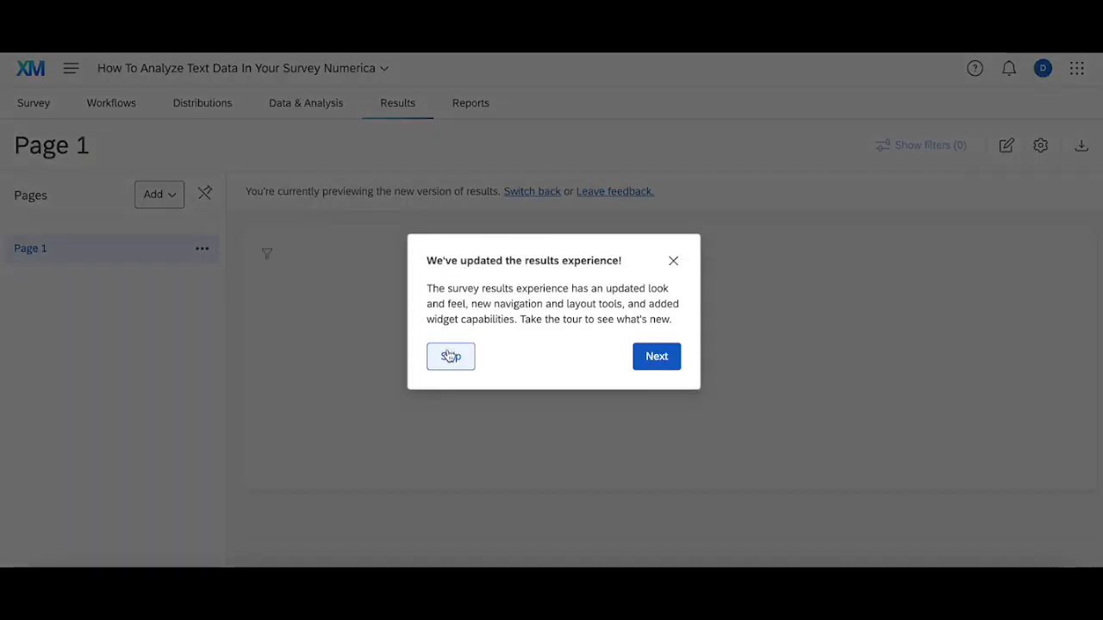
left_click(449, 356)
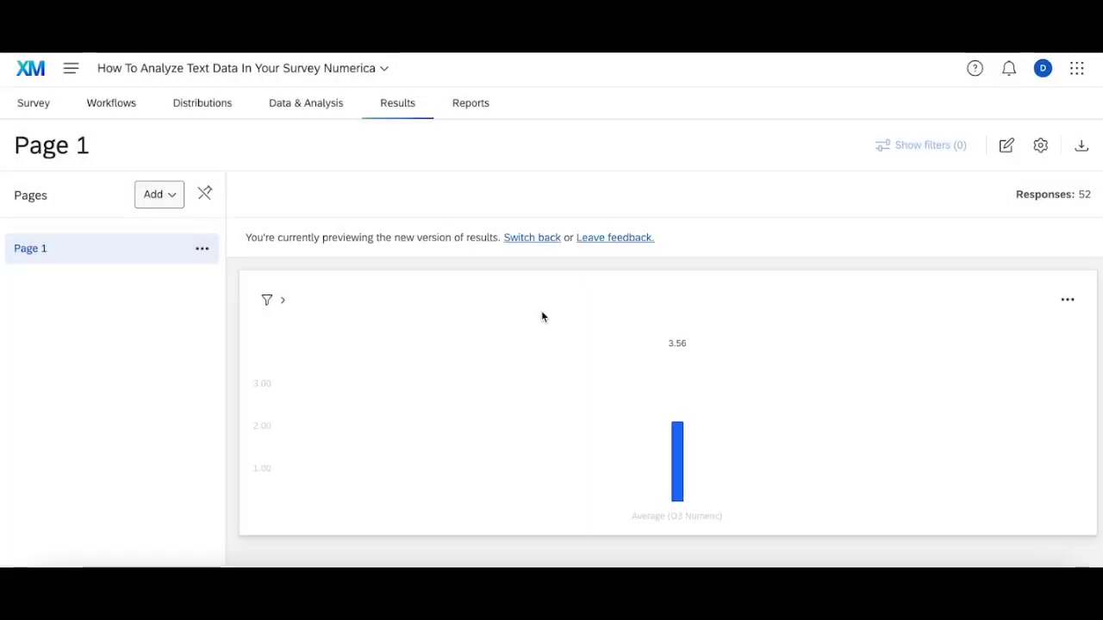